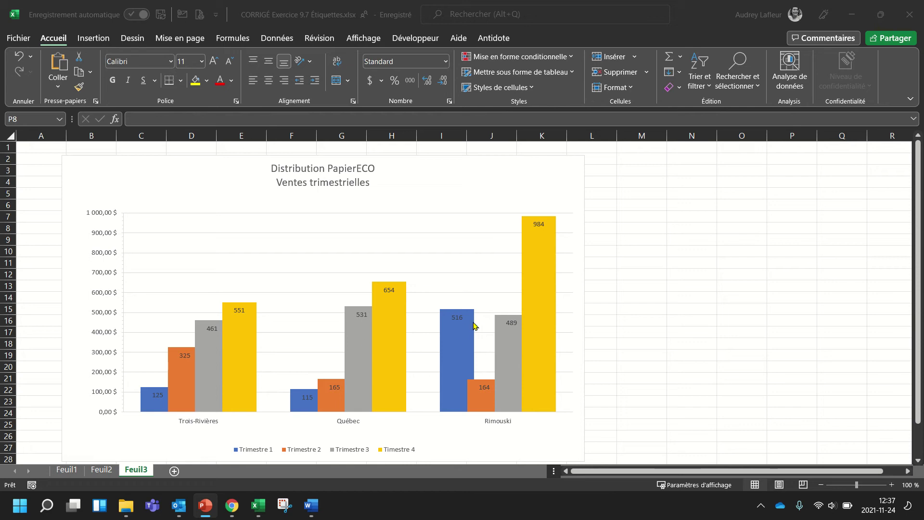
Review the data label formatting options for the chart and for the yellow series' labels, closing them each time.
{"action": "mouse_move", "coordinate": [546, 240]}
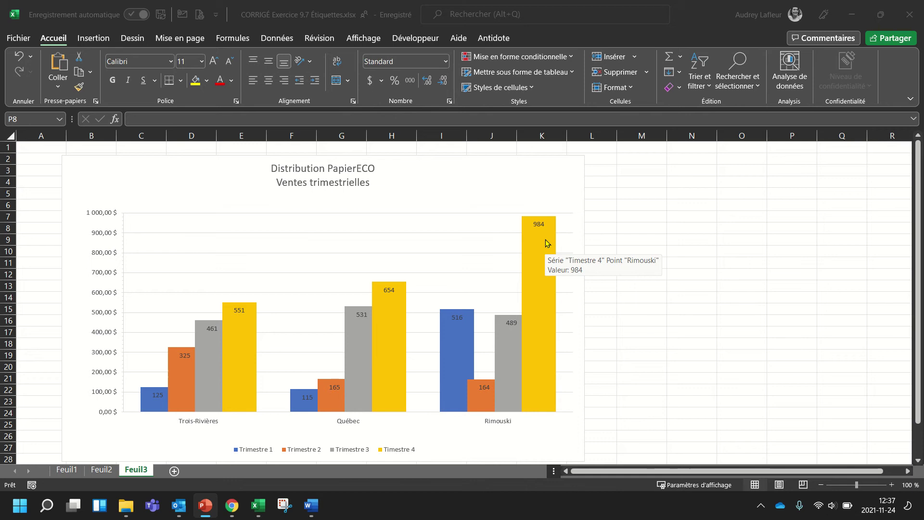
{"action": "left_click", "coordinate": [504, 175]}
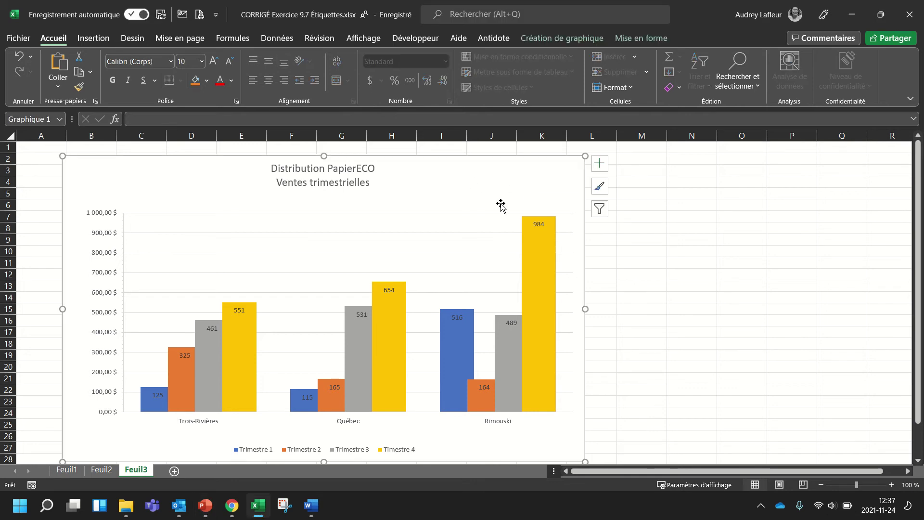
{"action": "left_click", "coordinate": [599, 165]}
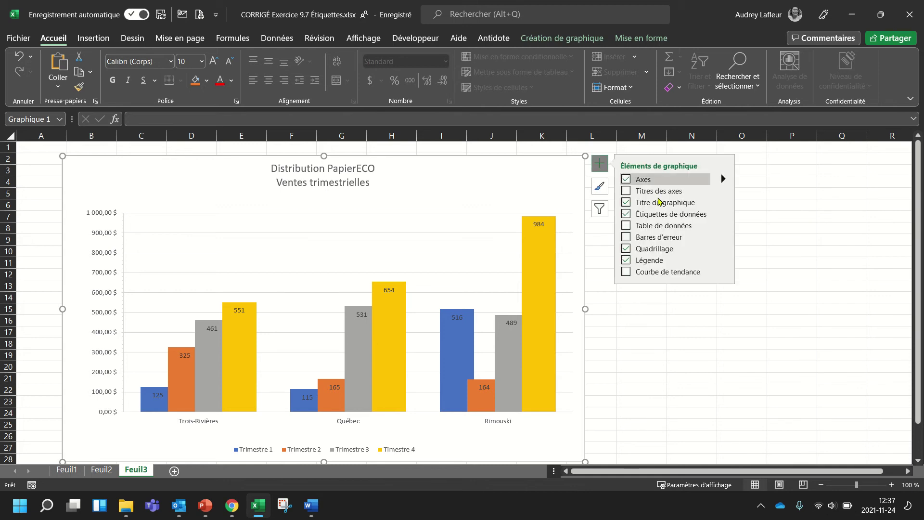
{"action": "left_click", "coordinate": [723, 214]}
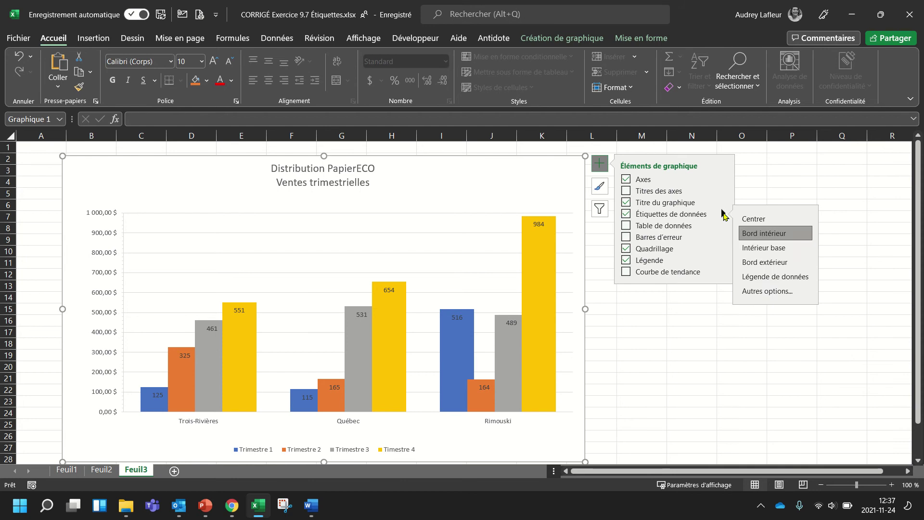
{"action": "left_click", "coordinate": [771, 292]}
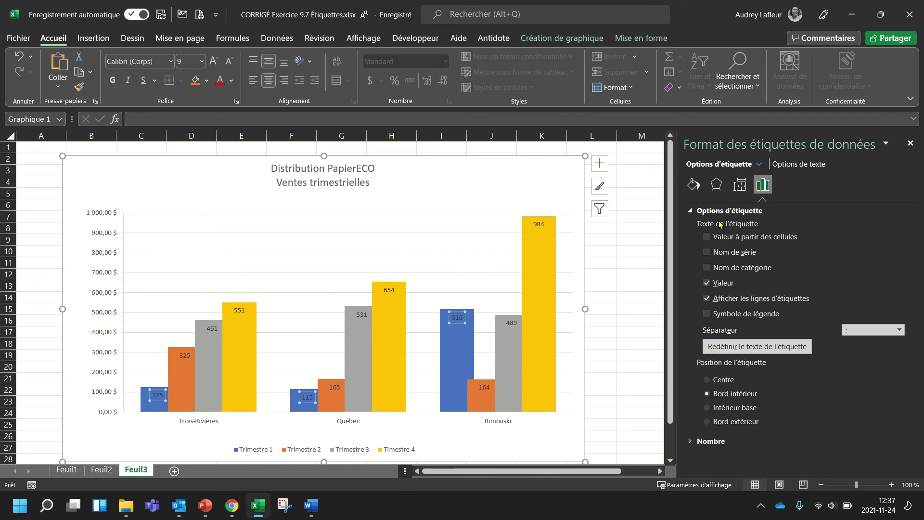
{"action": "left_click", "coordinate": [910, 143]}
{"action": "double_click", "coordinate": [539, 225]}
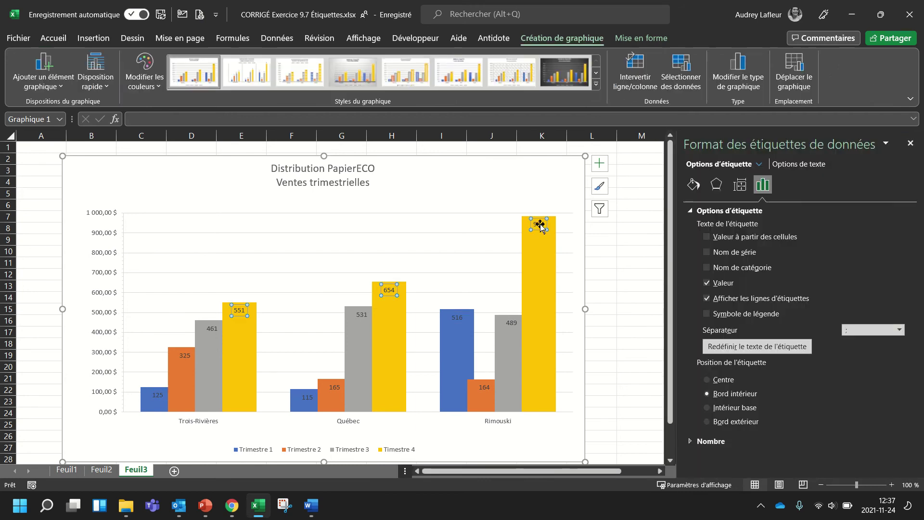
{"action": "left_click", "coordinate": [910, 143]}
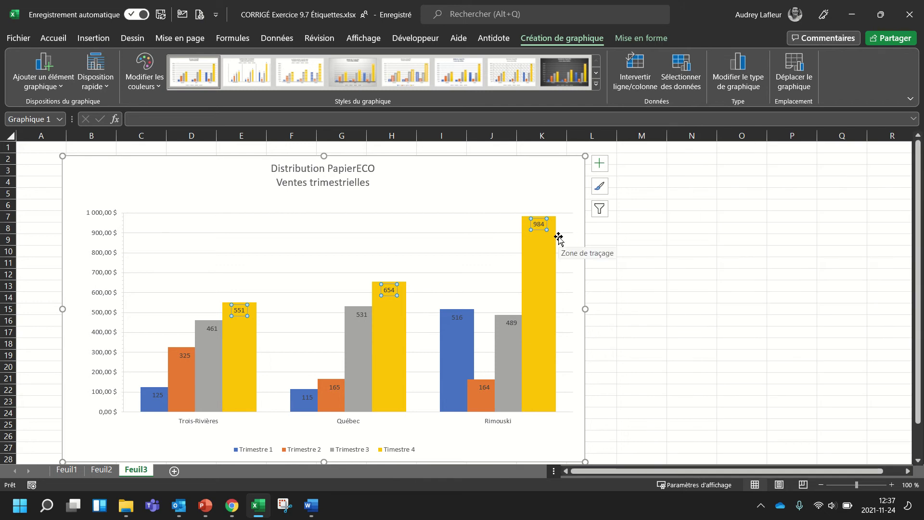
Select the "Timestre 4" data labels from the chart element list and view that series' formatting options.
{"action": "left_click", "coordinate": [638, 41]}
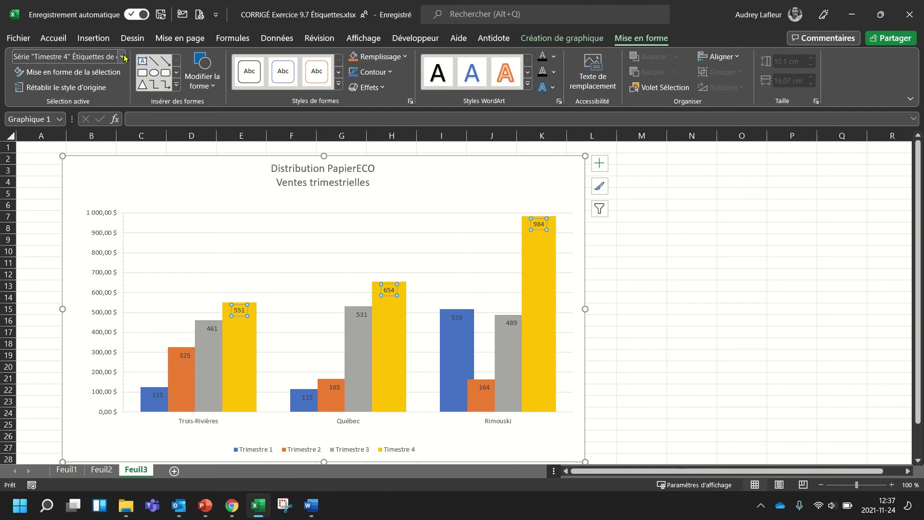
{"action": "left_click", "coordinate": [122, 57]}
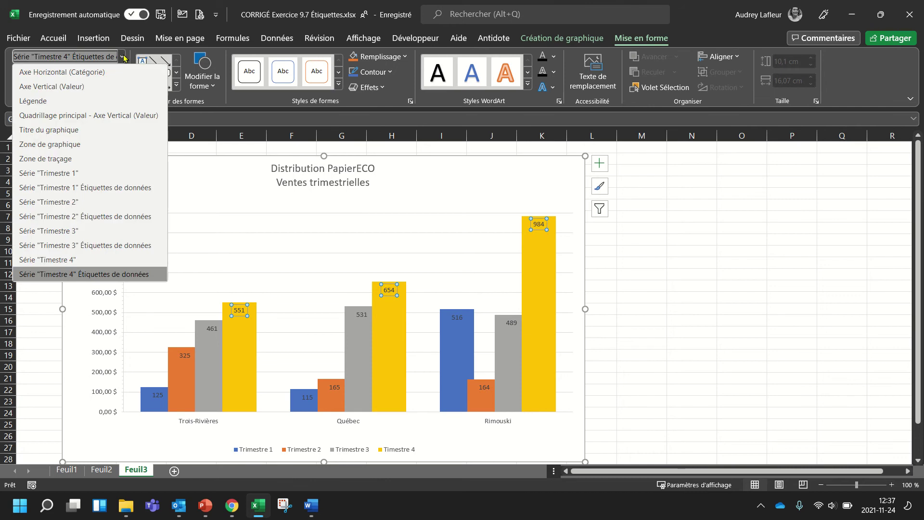
{"action": "left_click", "coordinate": [101, 275]}
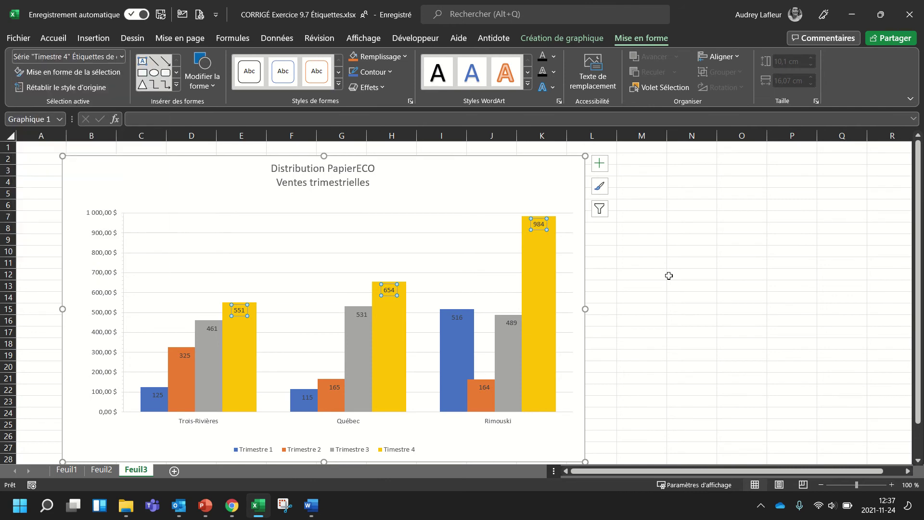
{"action": "right_click", "coordinate": [539, 225]}
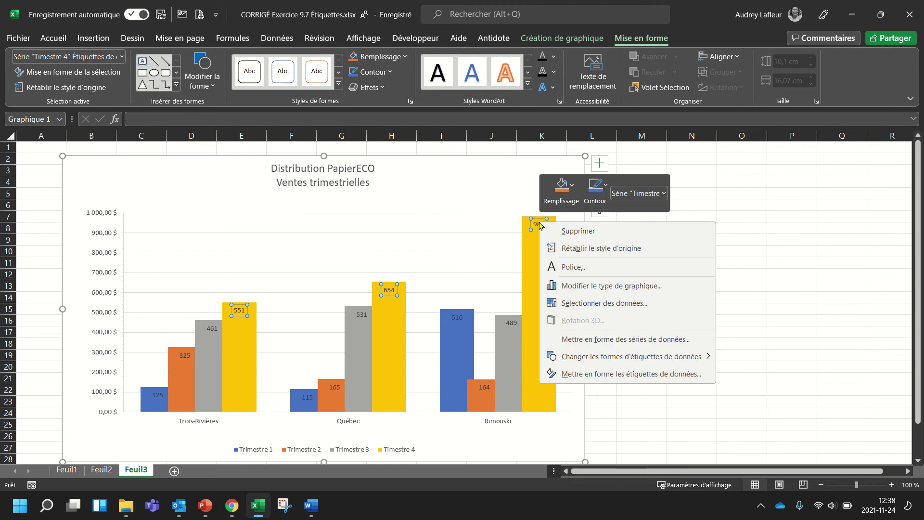
{"action": "left_click", "coordinate": [602, 340]}
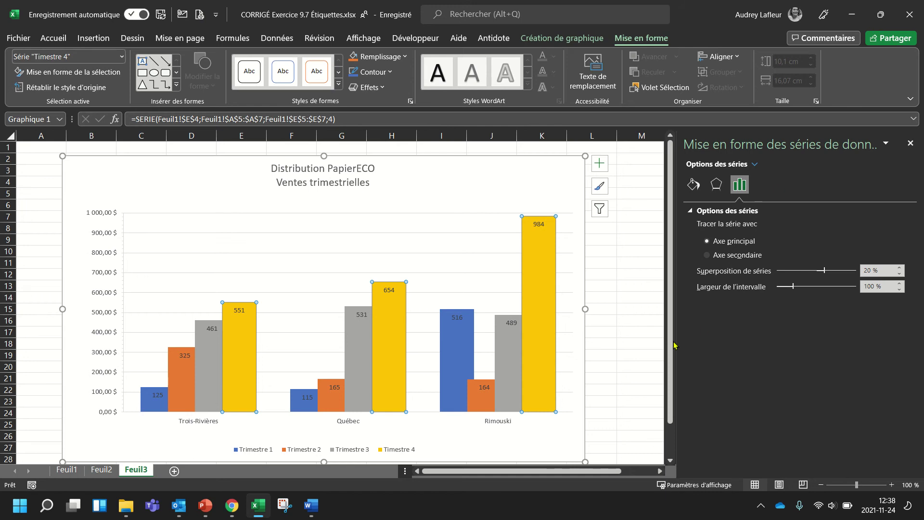
{"action": "left_click", "coordinate": [910, 143]}
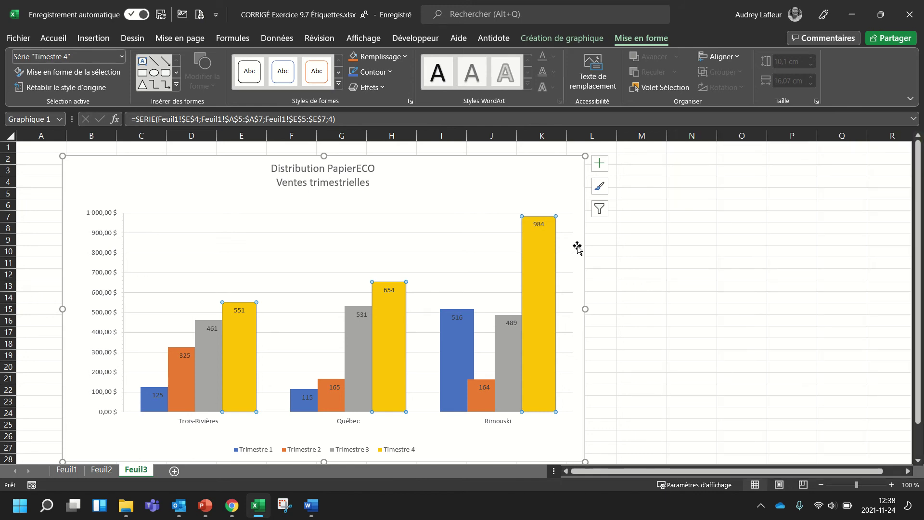
Reapply the "Timestre 4" data labels at the Bord extérieur position and display their detailed label options.
{"action": "left_click", "coordinate": [598, 166]}
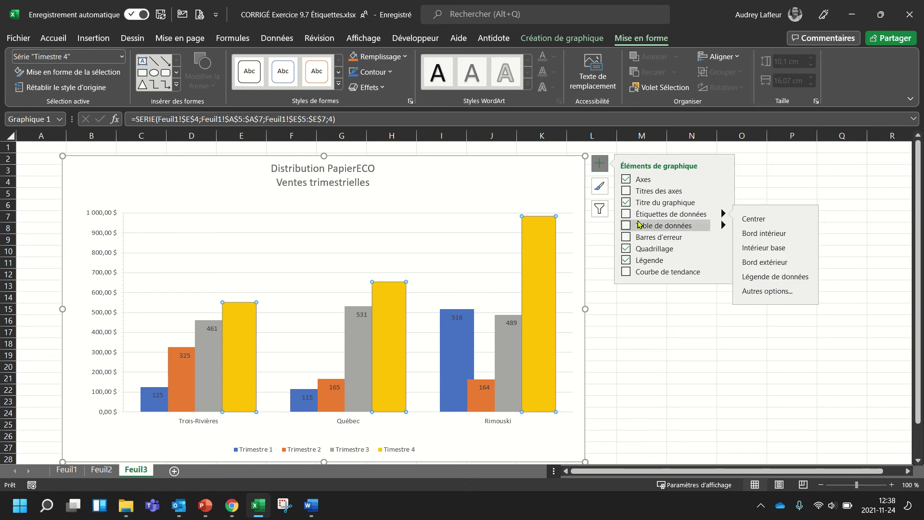
{"action": "left_click", "coordinate": [722, 214]}
{"action": "mouse_move", "coordinate": [723, 214]}
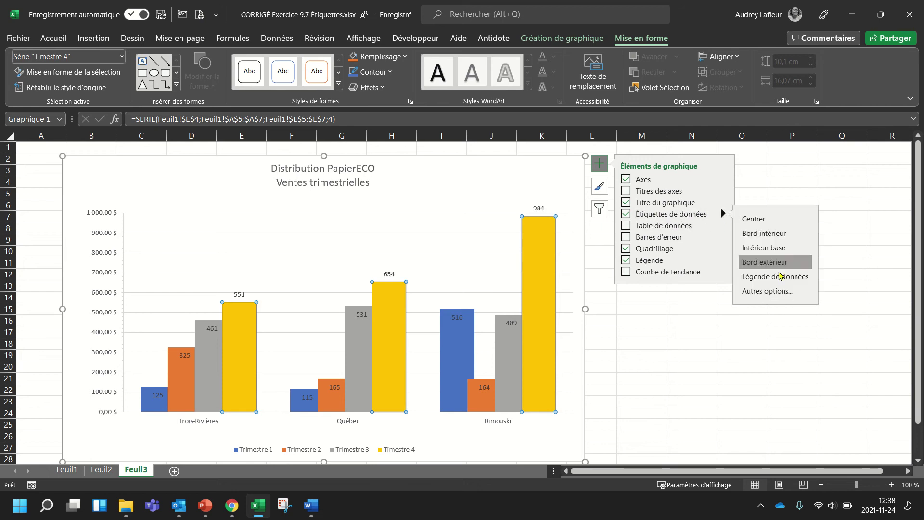
{"action": "left_click", "coordinate": [767, 290]}
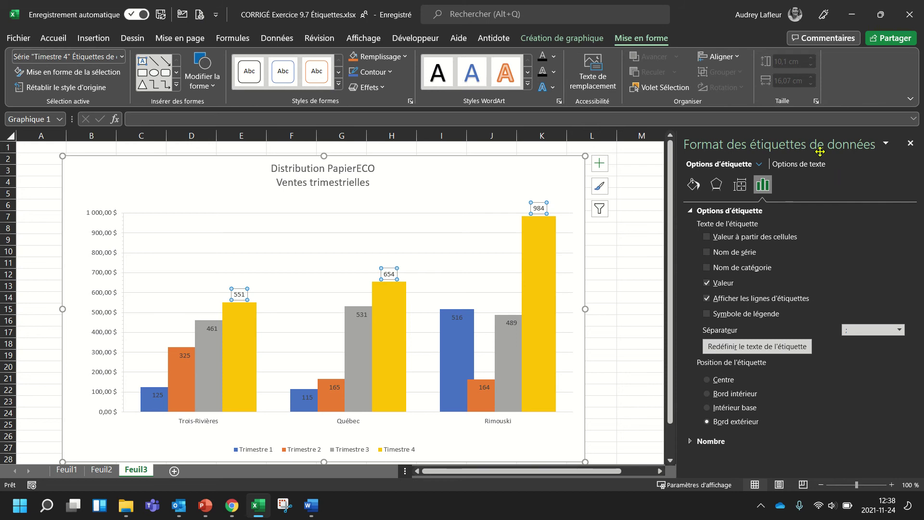
{"action": "left_click", "coordinate": [693, 213]}
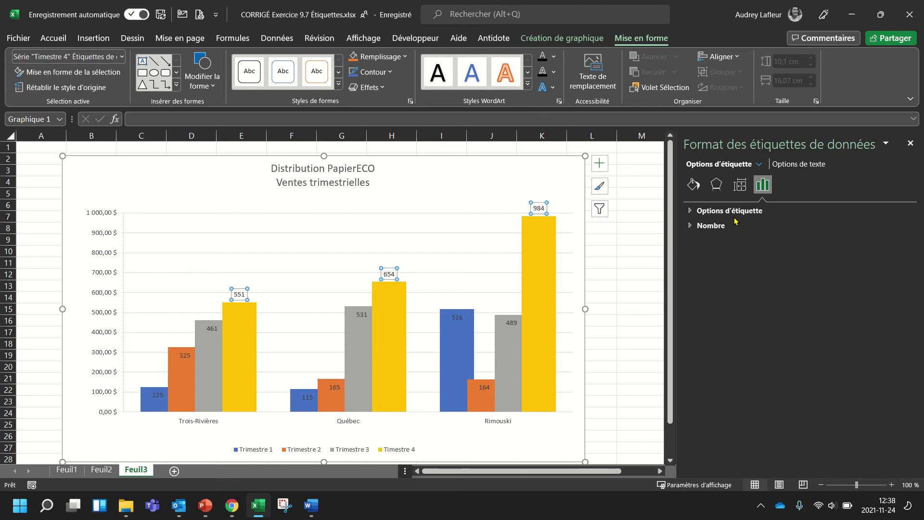
{"action": "left_click", "coordinate": [690, 211]}
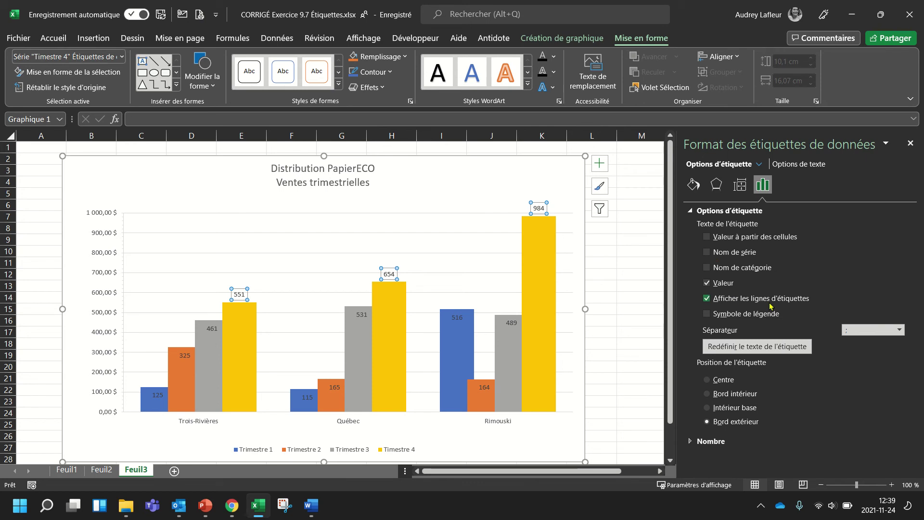
Try the category name, series name, values from cells and legend symbol in the "Timestre 4" labels, removing each one.
{"action": "left_click", "coordinate": [706, 269]}
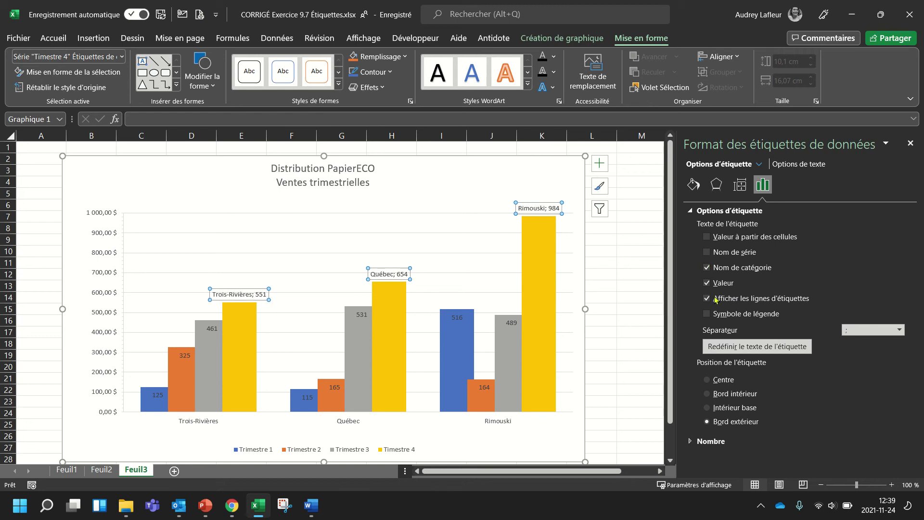
{"action": "left_click", "coordinate": [707, 267]}
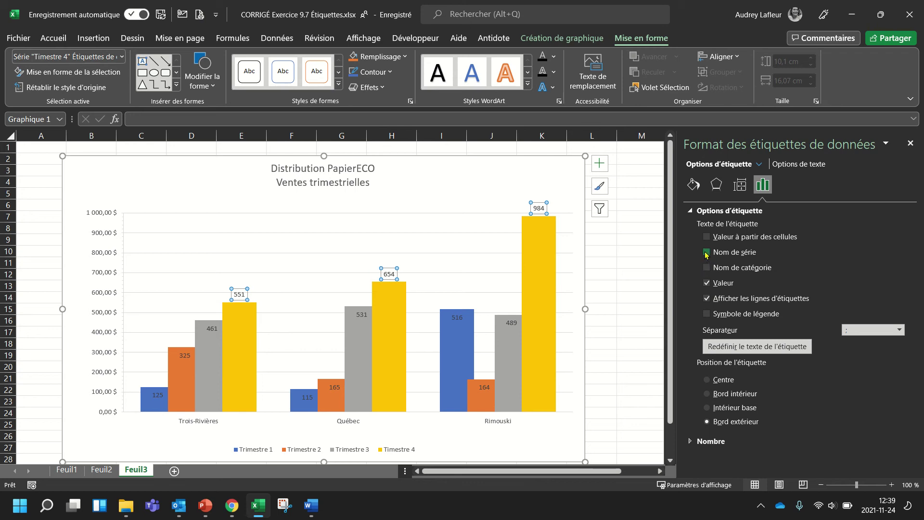
{"action": "left_click", "coordinate": [707, 252]}
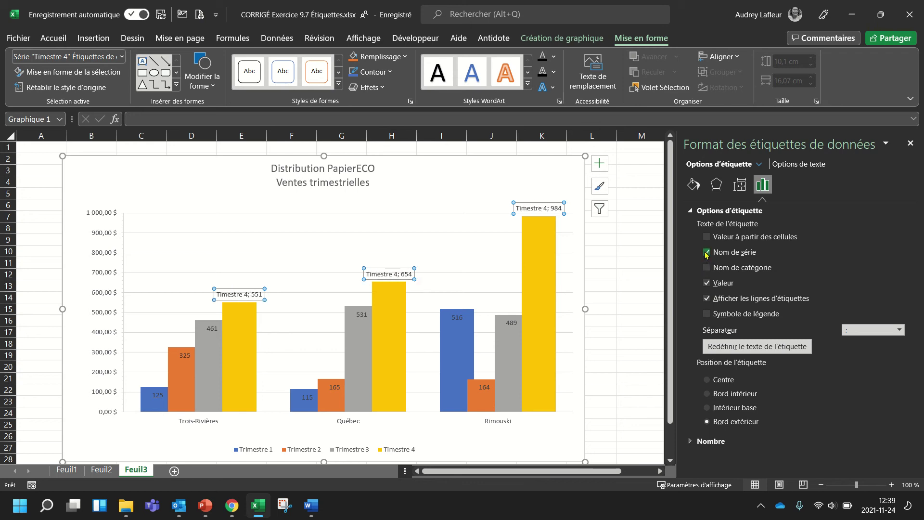
{"action": "left_click", "coordinate": [706, 253]}
{"action": "left_click", "coordinate": [706, 236]}
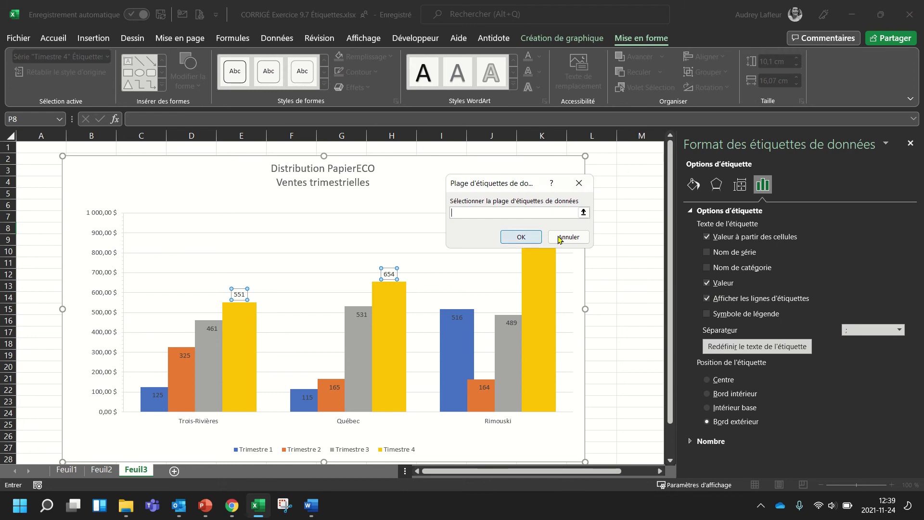
{"action": "left_click", "coordinate": [578, 184]}
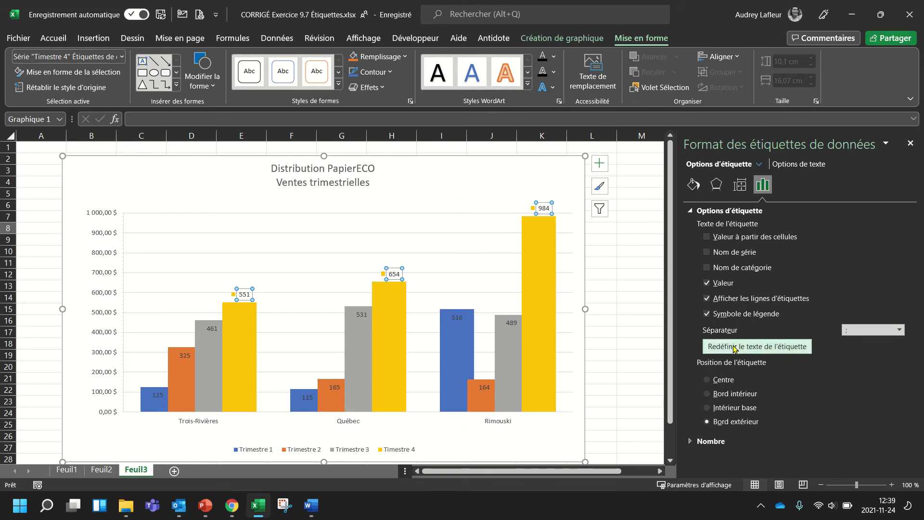
{"action": "left_click", "coordinate": [706, 314]}
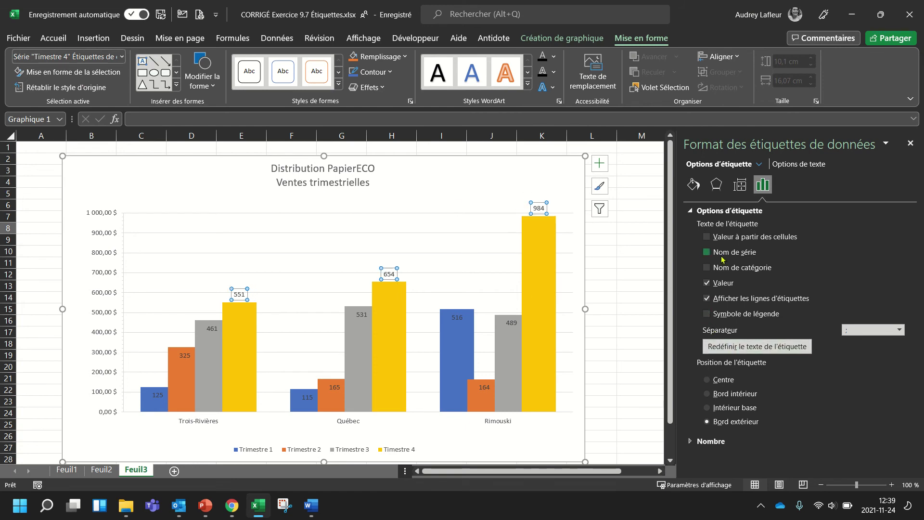
Show the series name in the "Timestre 4" labels and set their position to Centre.
{"action": "left_click", "coordinate": [706, 252]}
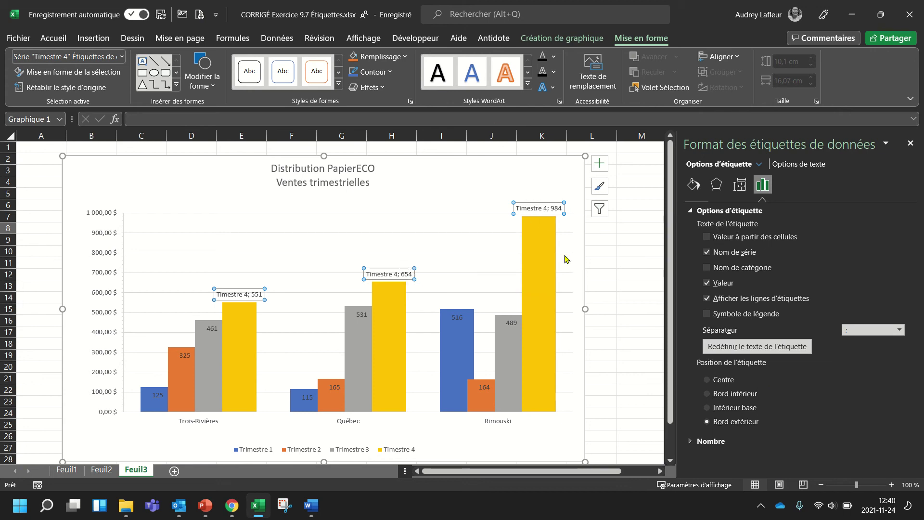
{"action": "left_click", "coordinate": [707, 407]}
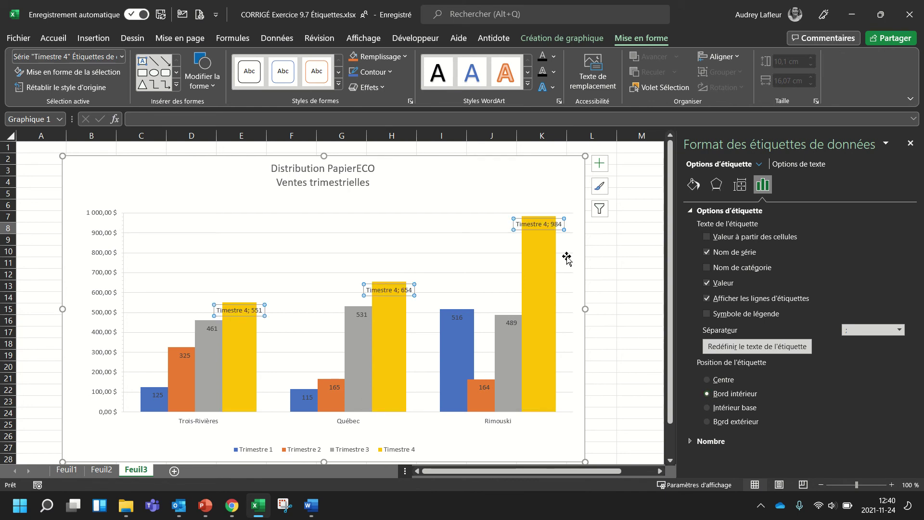
{"action": "left_click", "coordinate": [707, 380]}
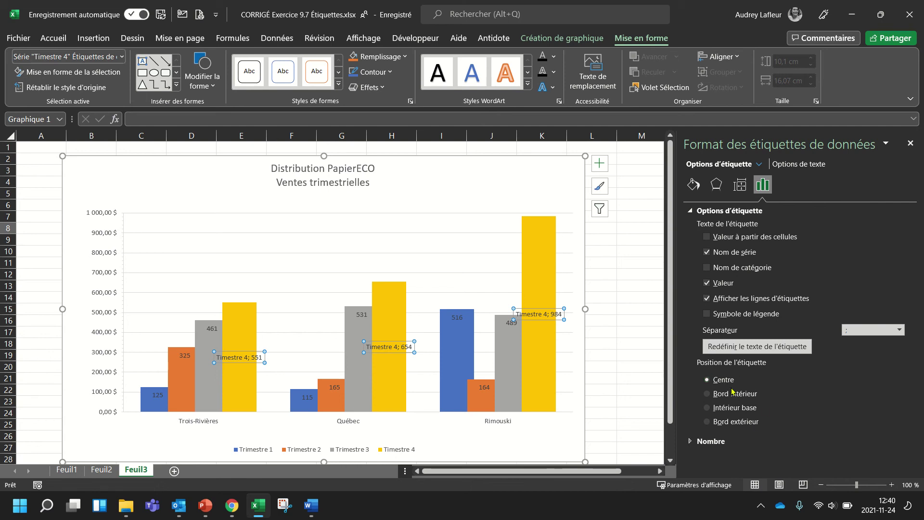
Rotate the text of the "Timestre 4" labels by 270°.
{"action": "left_click", "coordinate": [802, 166]}
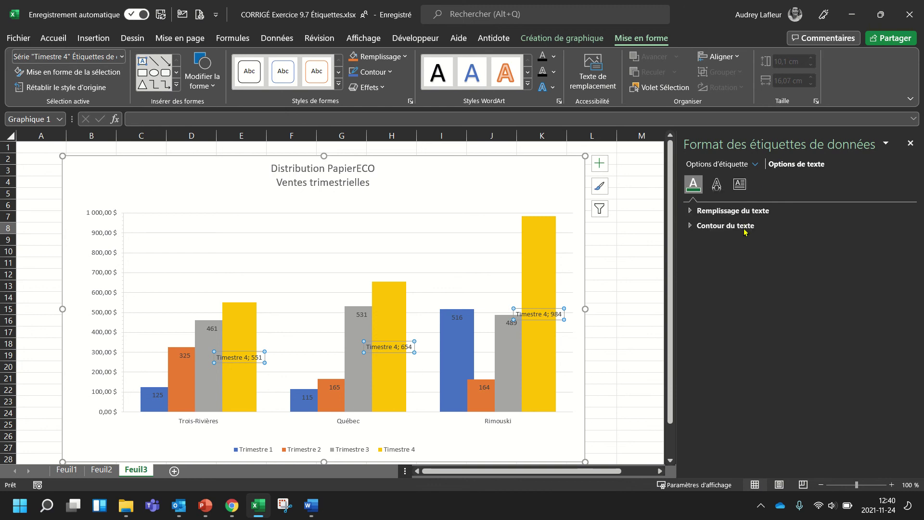
{"action": "left_click", "coordinate": [740, 186]}
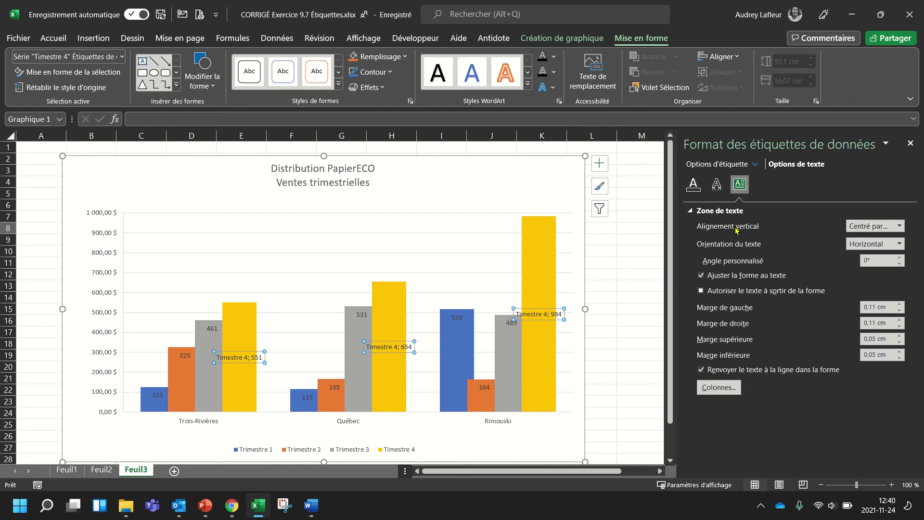
{"action": "left_click", "coordinate": [899, 244]}
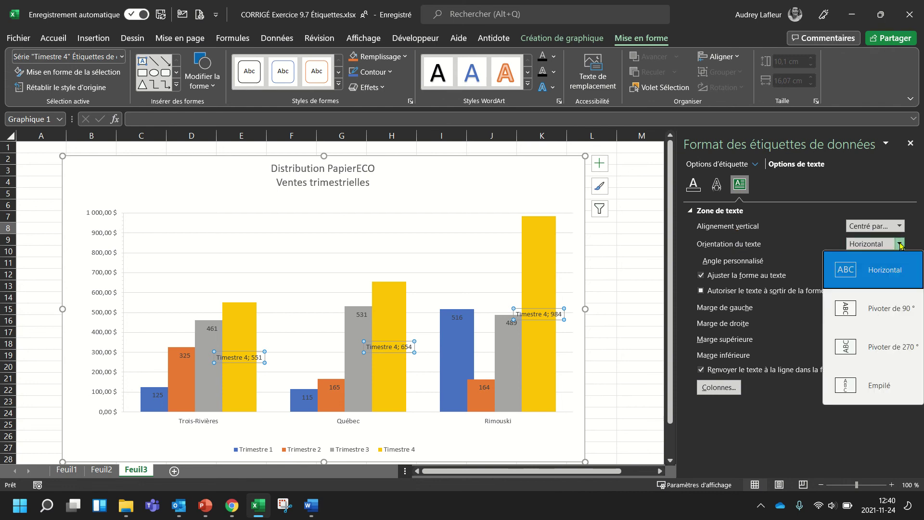
{"action": "left_click", "coordinate": [888, 347]}
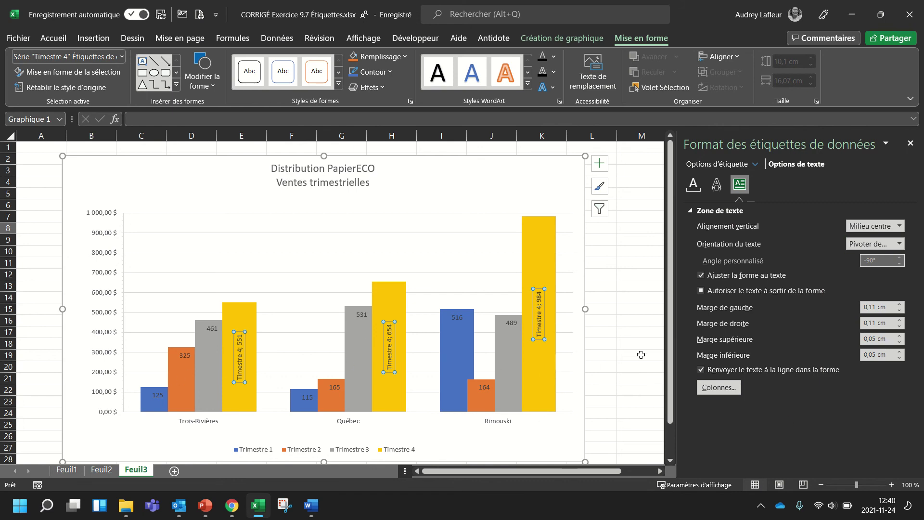
Undo the label text rotation and centring, and set the "Timestre 4" label position to Bord extérieur.
{"action": "left_click", "coordinate": [54, 38]}
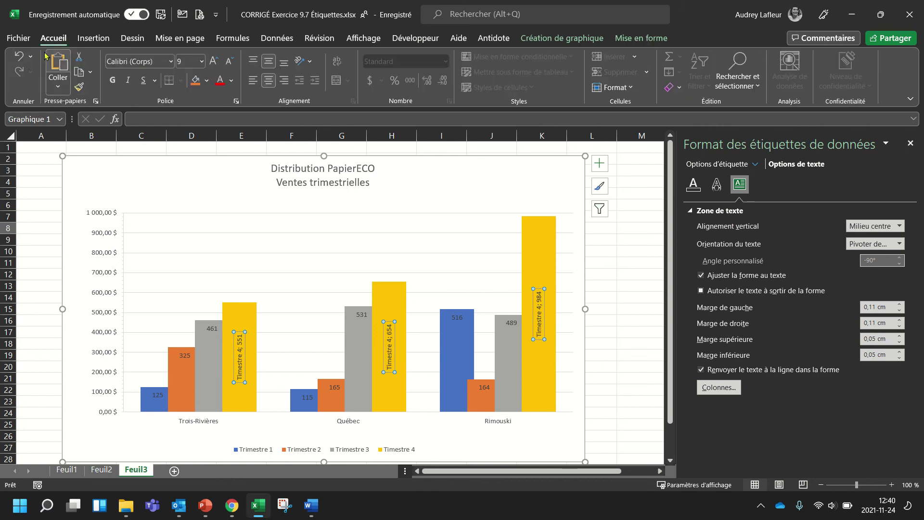
{"action": "left_click", "coordinate": [19, 56]}
{"action": "left_click", "coordinate": [18, 56]}
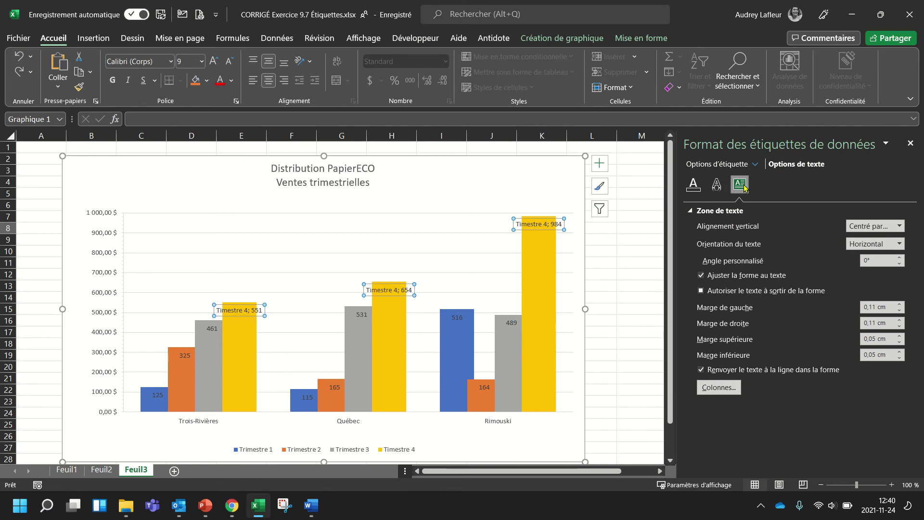
{"action": "left_click", "coordinate": [716, 164]}
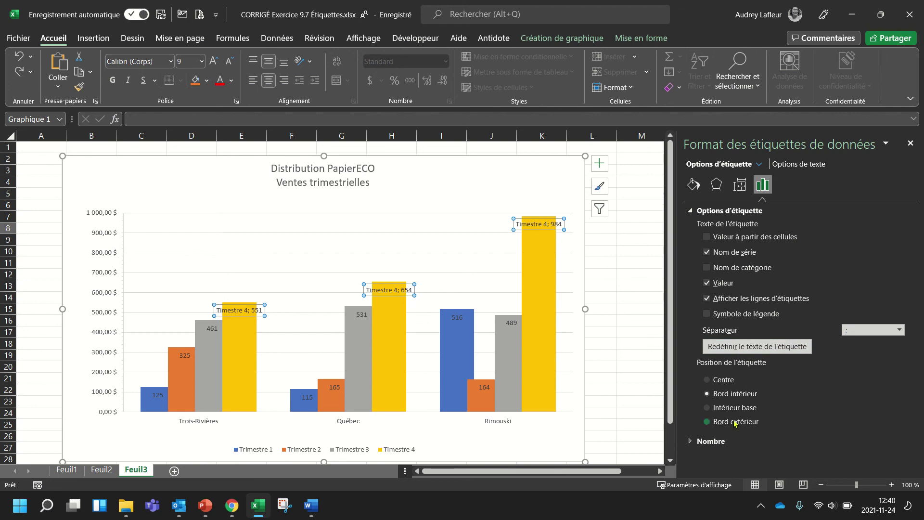
{"action": "left_click", "coordinate": [707, 421]}
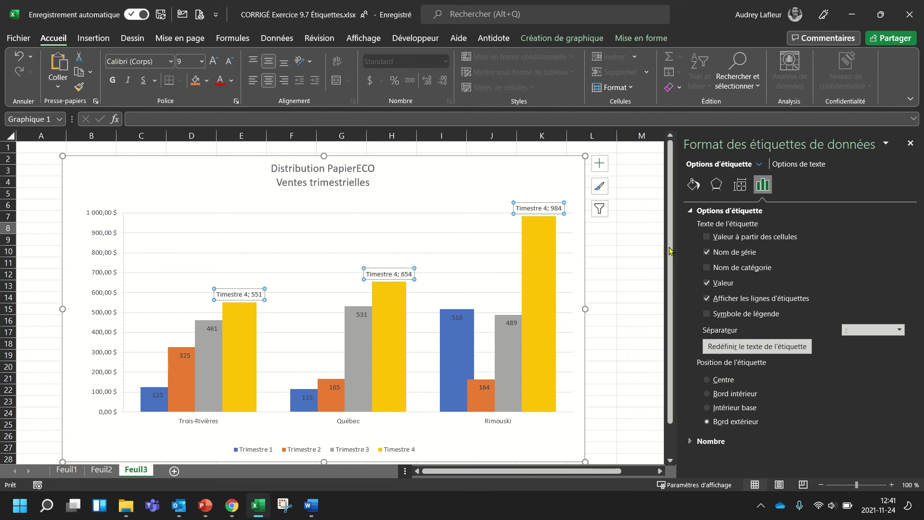
Format the values in the "Timestre 4" labels as Monétaire with 0 decimals.
{"action": "left_click", "coordinate": [693, 212]}
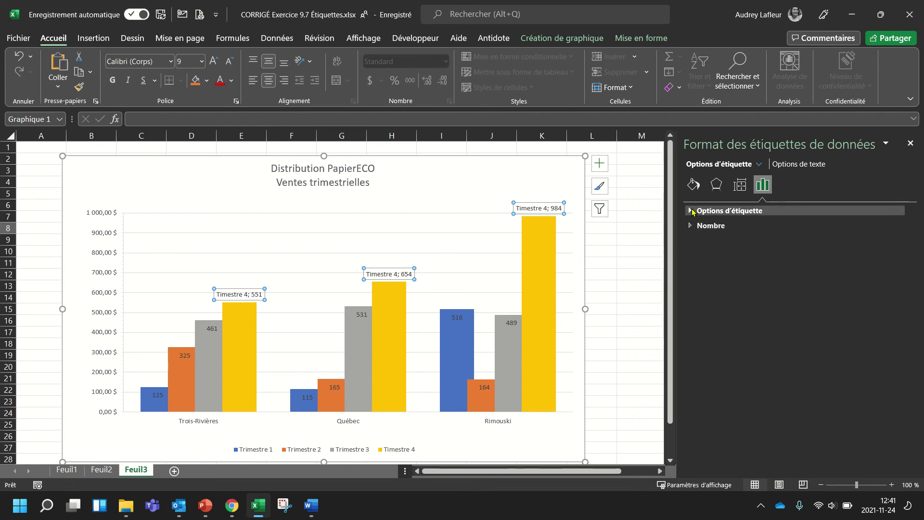
{"action": "left_click", "coordinate": [690, 226]}
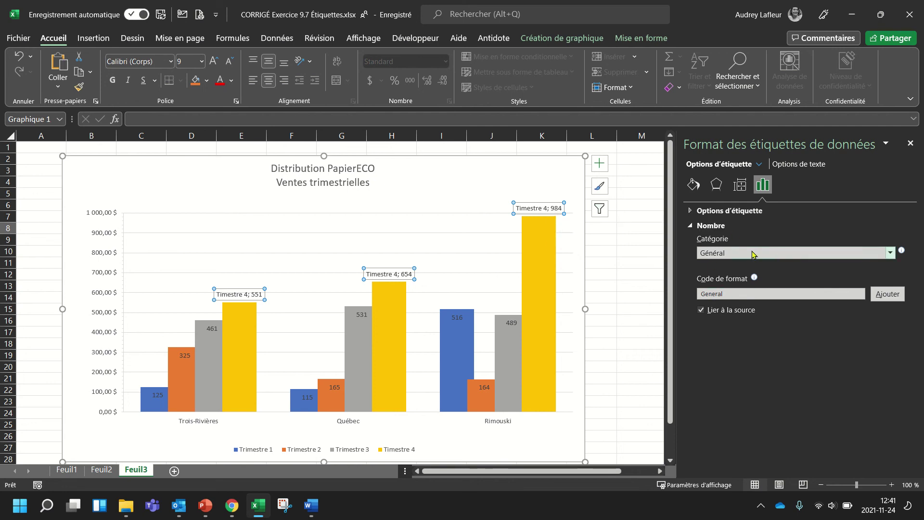
{"action": "left_click", "coordinate": [890, 254]}
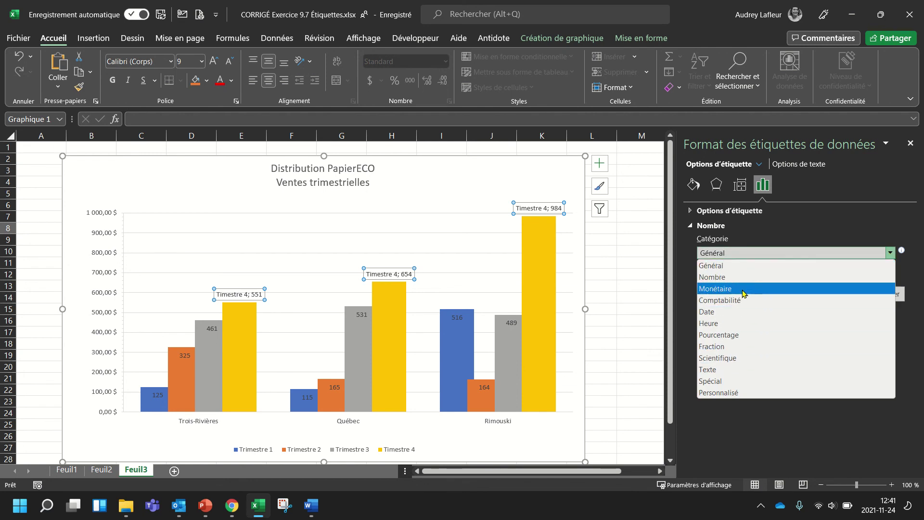
{"action": "left_click", "coordinate": [717, 288]}
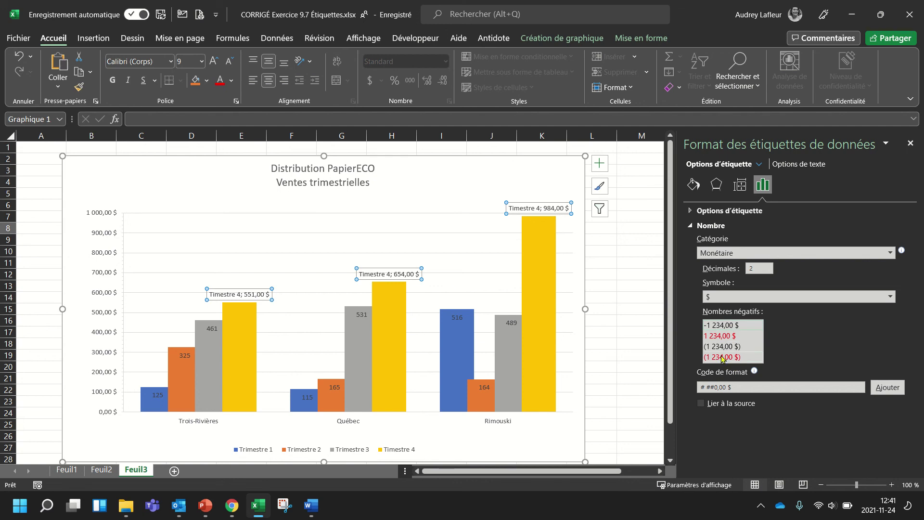
{"action": "left_click", "coordinate": [763, 268]}
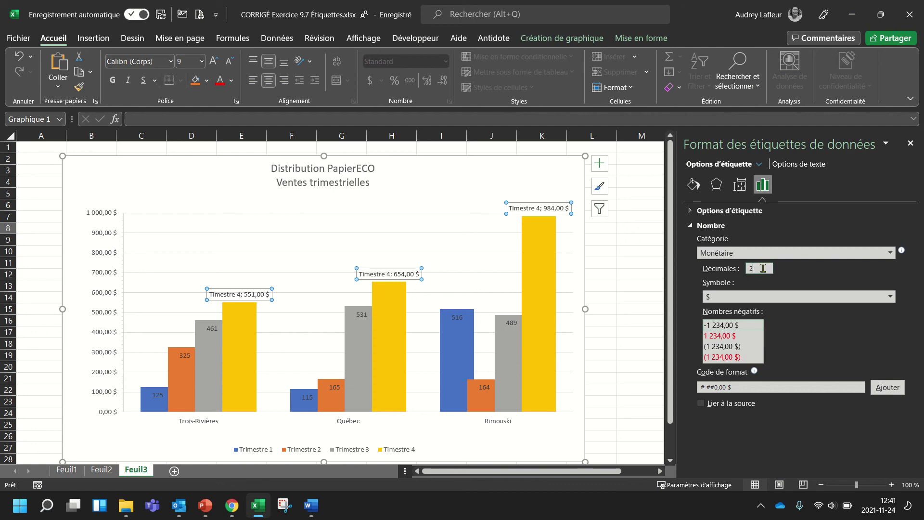
{"action": "type", "text": "0"}
Examine the available currency symbols and the content, position and number settings of the "Timestre 4" labels.
{"action": "left_click", "coordinate": [795, 299]}
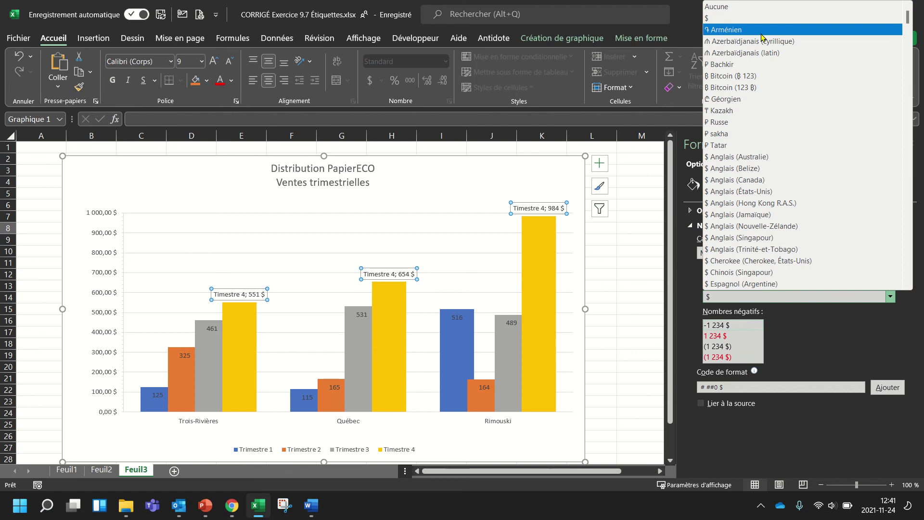
{"action": "scroll", "coordinate": [796, 206], "scroll_direction": "down", "scroll_amount": 7}
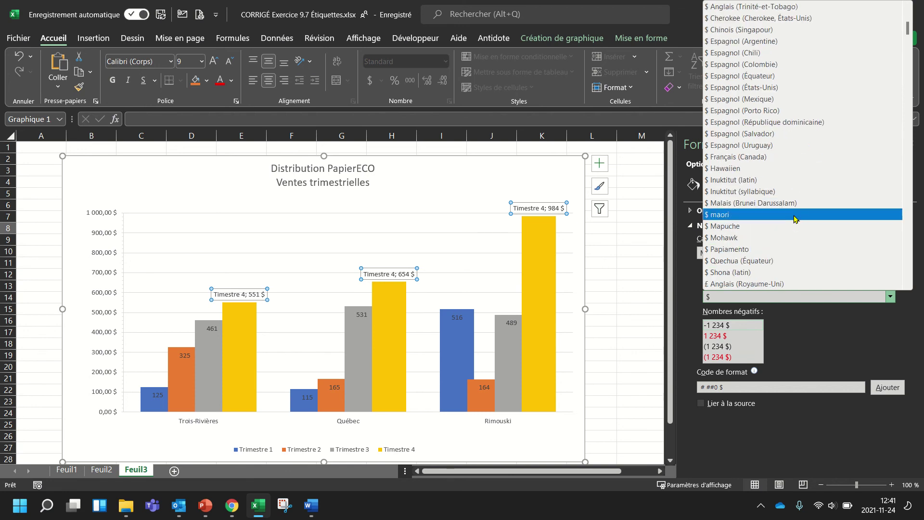
{"action": "scroll", "coordinate": [797, 212], "scroll_direction": "down", "scroll_amount": 7}
{"action": "left_click", "coordinate": [800, 312]}
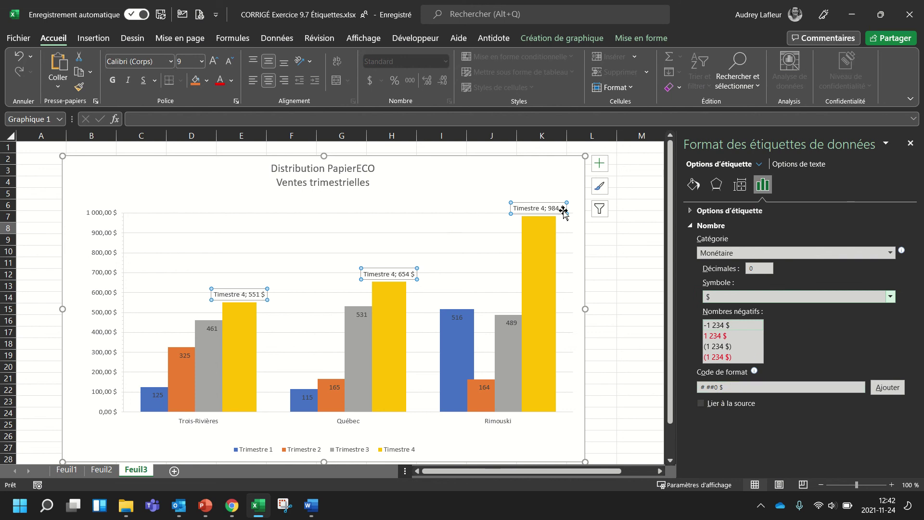
{"action": "mouse_move", "coordinate": [541, 224]}
{"action": "left_click", "coordinate": [689, 211]}
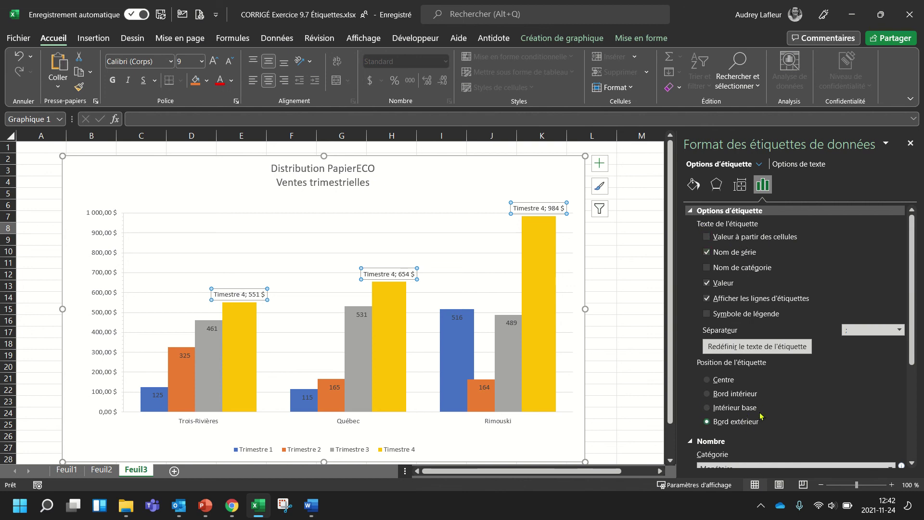
{"action": "scroll", "coordinate": [745, 411], "scroll_direction": "down", "scroll_amount": 3}
{"action": "scroll", "coordinate": [742, 390], "scroll_direction": "down", "scroll_amount": 1}
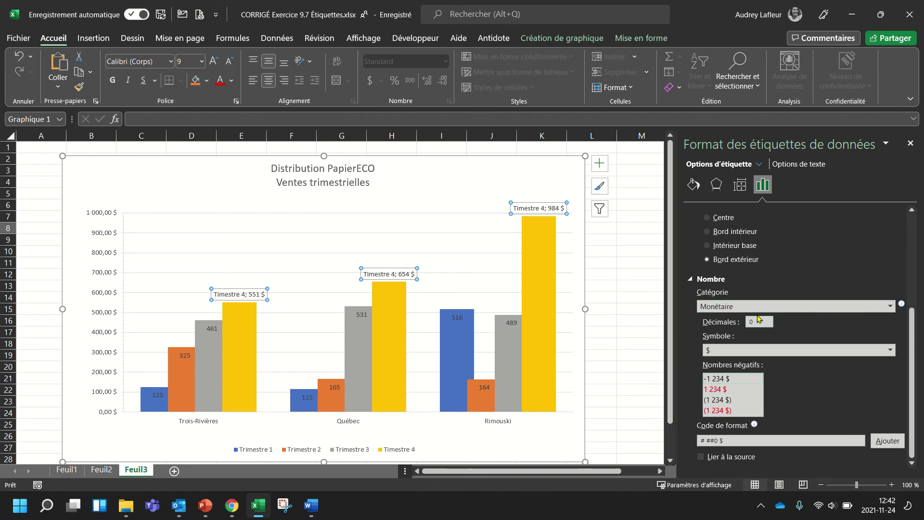
{"action": "scroll", "coordinate": [715, 202], "scroll_direction": "up", "scroll_amount": 5}
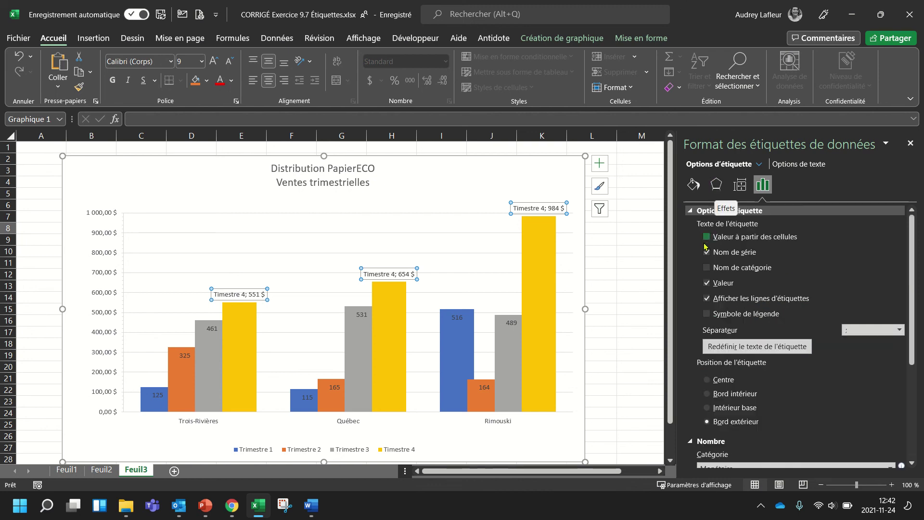
Show the series name in the "Trimestre 3" labels and format their values as Monétaire with 0 decimals.
{"action": "left_click", "coordinate": [510, 321]}
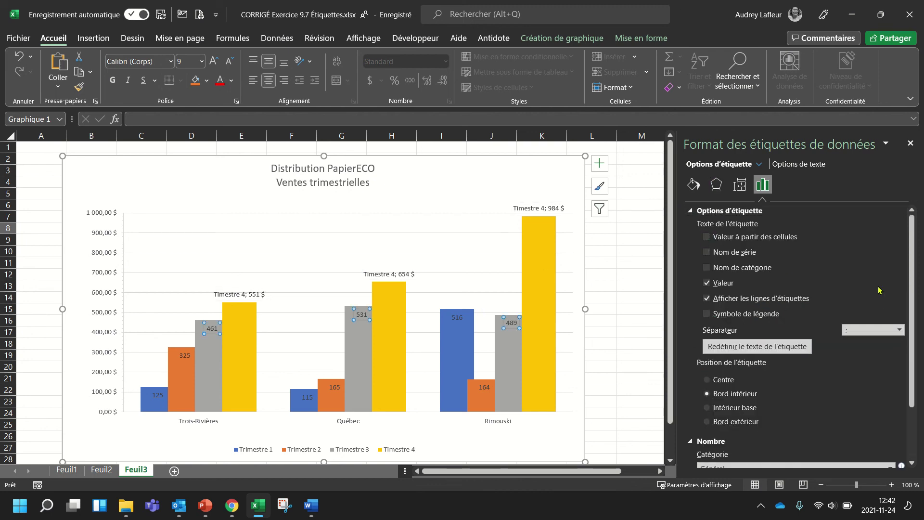
{"action": "left_click", "coordinate": [706, 252]}
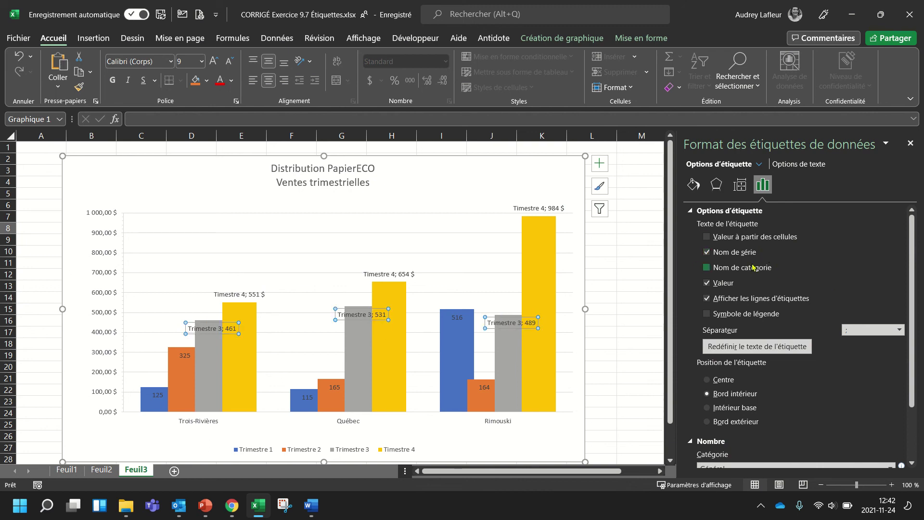
{"action": "scroll", "coordinate": [739, 393], "scroll_direction": "down", "scroll_amount": 3}
{"action": "left_click", "coordinate": [731, 399]}
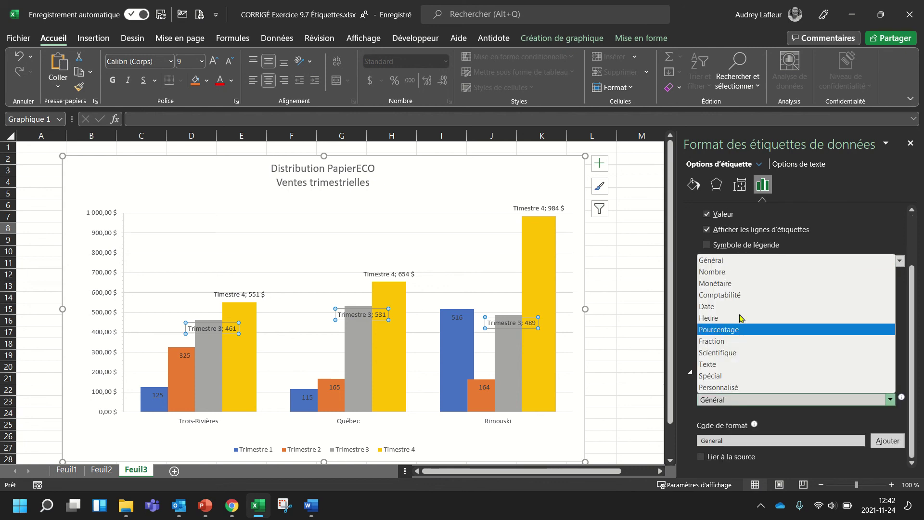
{"action": "left_click", "coordinate": [731, 283]}
{"action": "scroll", "coordinate": [743, 371], "scroll_direction": "down", "scroll_amount": 3}
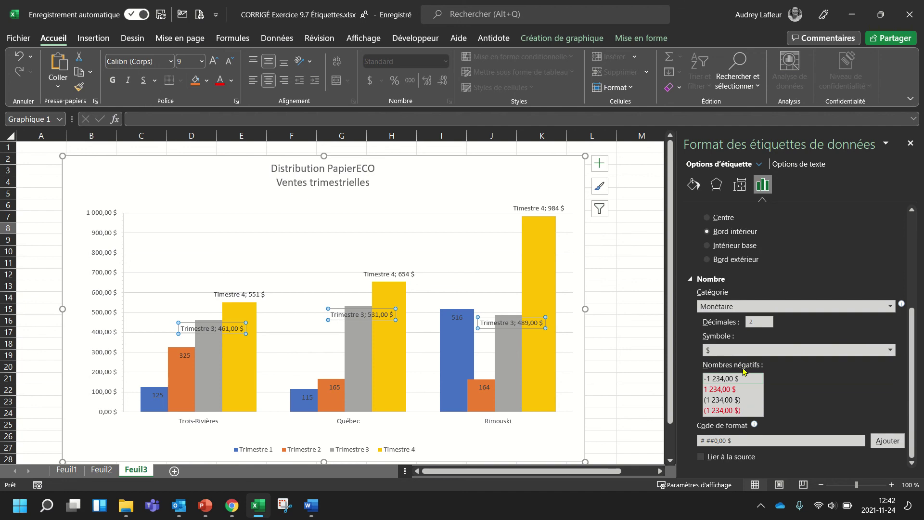
{"action": "double_click", "coordinate": [757, 321]}
{"action": "type", "text": "0"}
Show the series name in the "Trimestre 2" labels and set their position to Centre.
{"action": "left_click", "coordinate": [483, 390]}
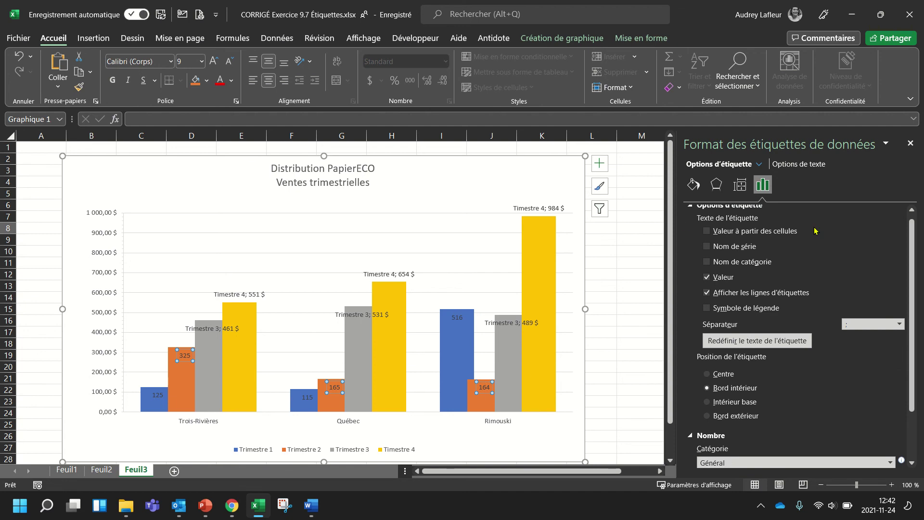
{"action": "left_click", "coordinate": [706, 247]}
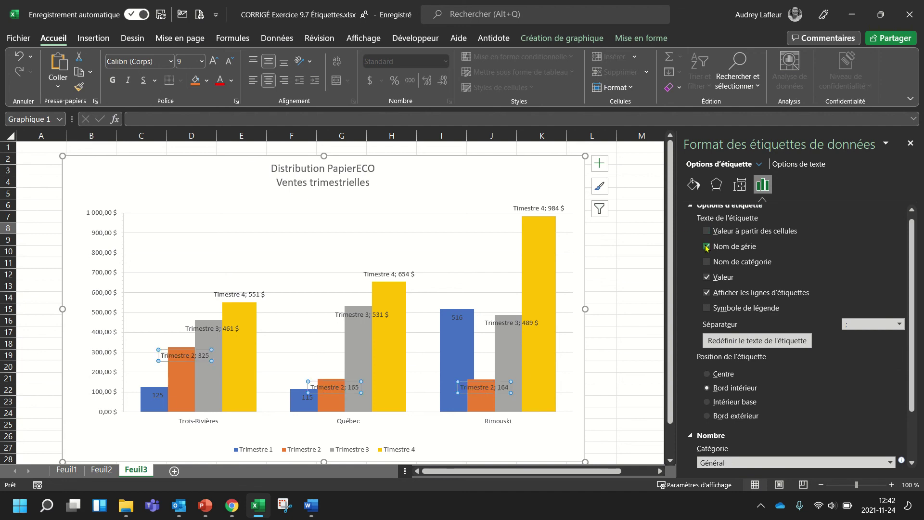
{"action": "left_click", "coordinate": [707, 373]}
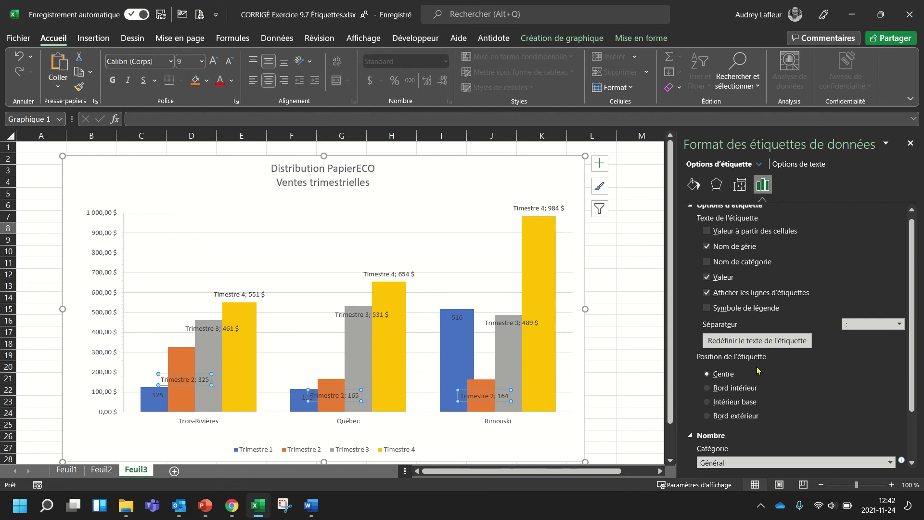
Format the values in the "Trimestre 2" labels as Monétaire with 0 decimals.
{"action": "scroll", "coordinate": [757, 365], "scroll_direction": "down", "scroll_amount": 3}
{"action": "left_click", "coordinate": [732, 401]}
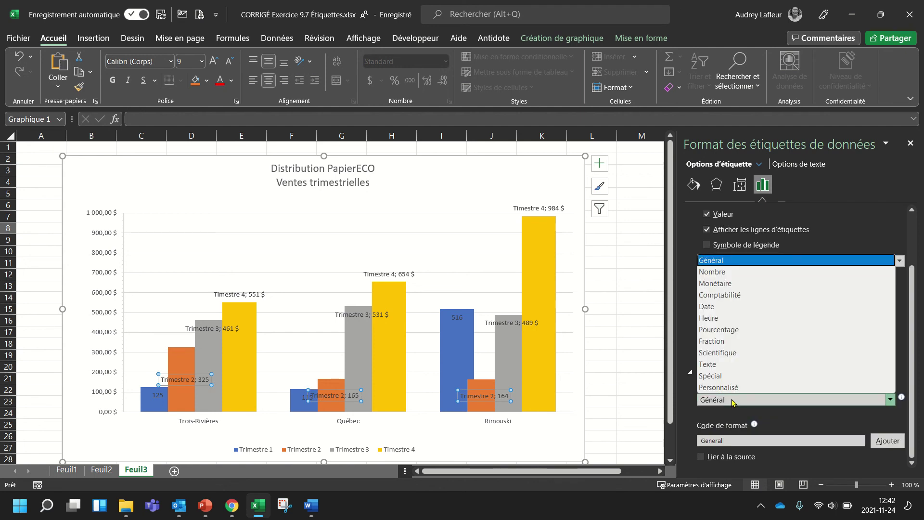
{"action": "left_click", "coordinate": [727, 284]}
{"action": "scroll", "coordinate": [784, 369], "scroll_direction": "down", "scroll_amount": 3}
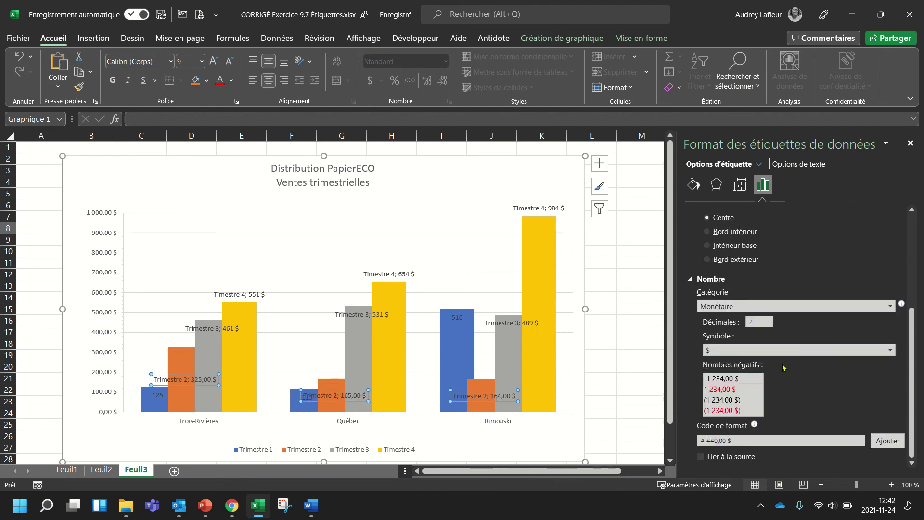
{"action": "left_click", "coordinate": [758, 320]}
Show the series name in the "Trimestre 1" labels and set their position to Intérieur base.
{"action": "left_click", "coordinate": [456, 321]}
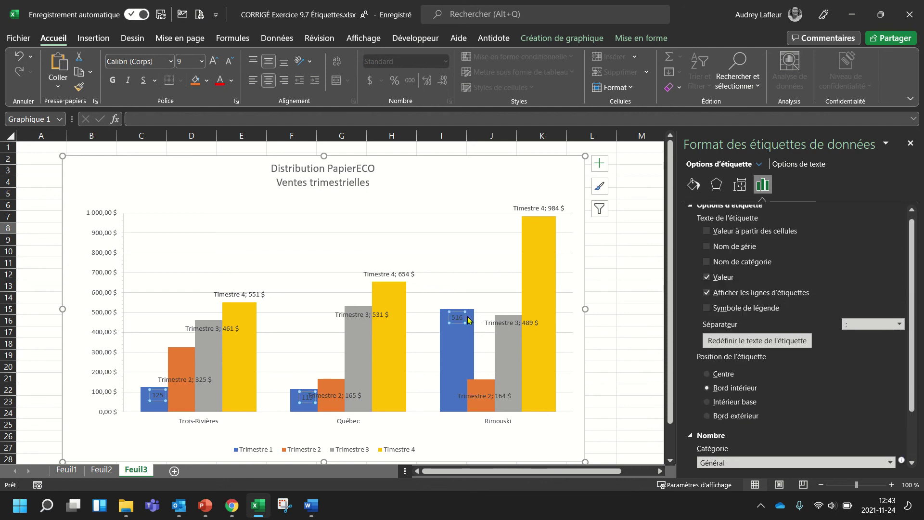
{"action": "left_click", "coordinate": [709, 244]}
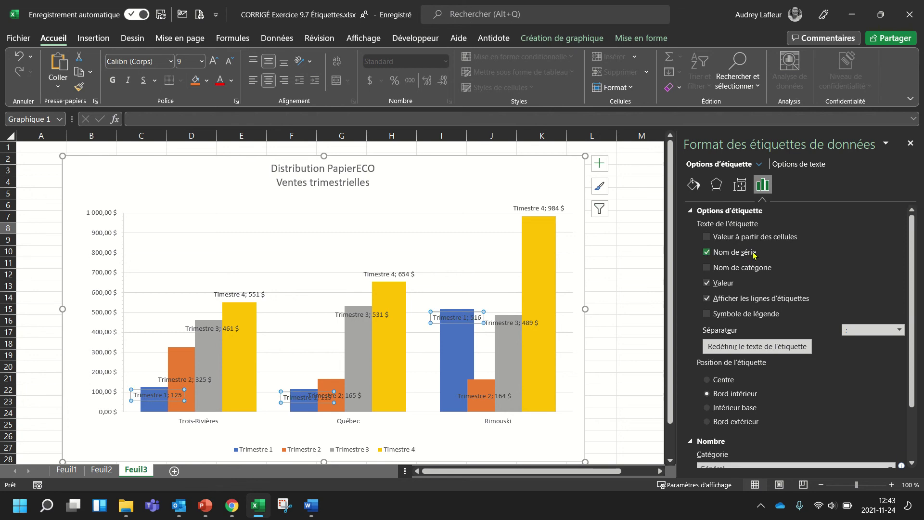
{"action": "scroll", "coordinate": [740, 251], "scroll_direction": "down", "scroll_amount": 3}
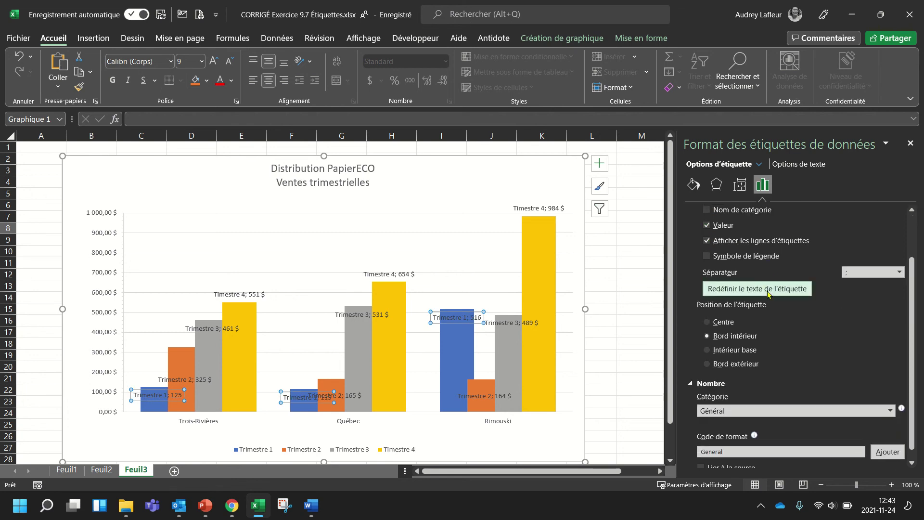
{"action": "left_click", "coordinate": [707, 351]}
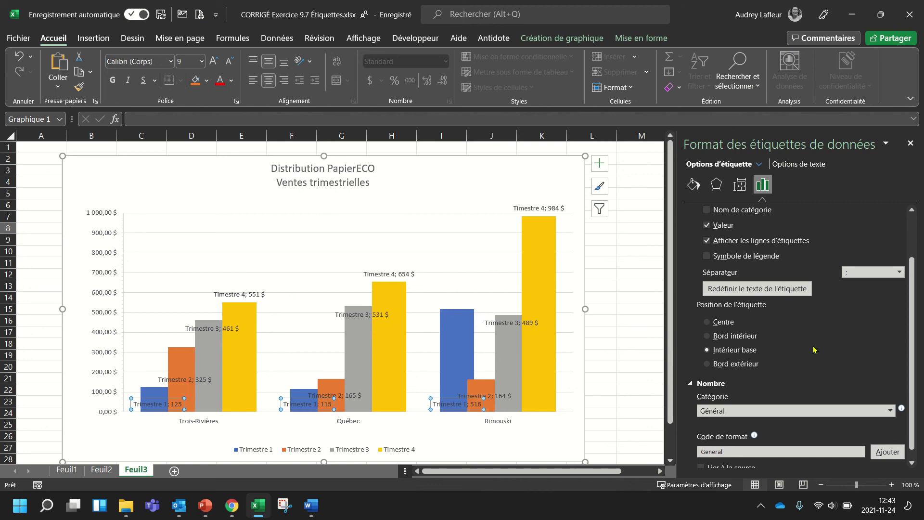
Format the values in the "Trimestre 1" labels as Monétaire with 0 decimals.
{"action": "scroll", "coordinate": [789, 355], "scroll_direction": "down", "scroll_amount": 1}
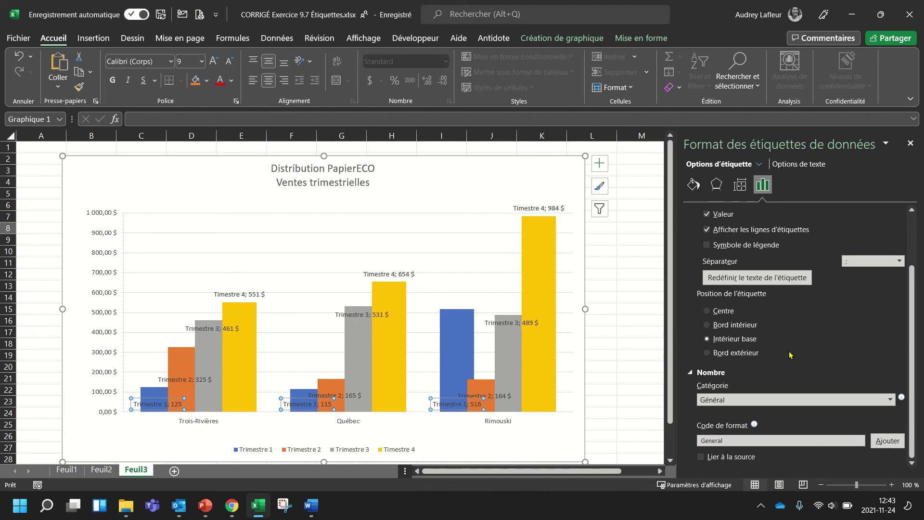
{"action": "left_click", "coordinate": [726, 400]}
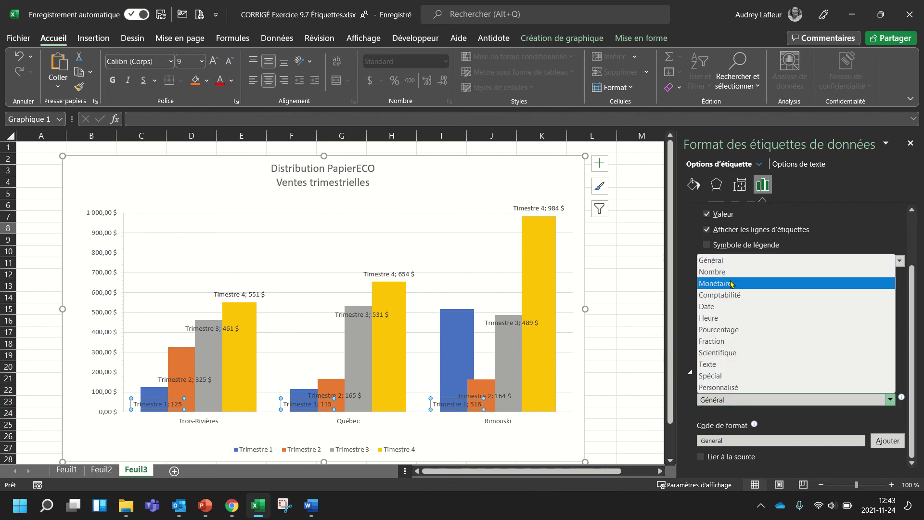
{"action": "left_click", "coordinate": [770, 283]}
{"action": "scroll", "coordinate": [775, 388], "scroll_direction": "down", "scroll_amount": 3}
{"action": "left_click", "coordinate": [728, 325]}
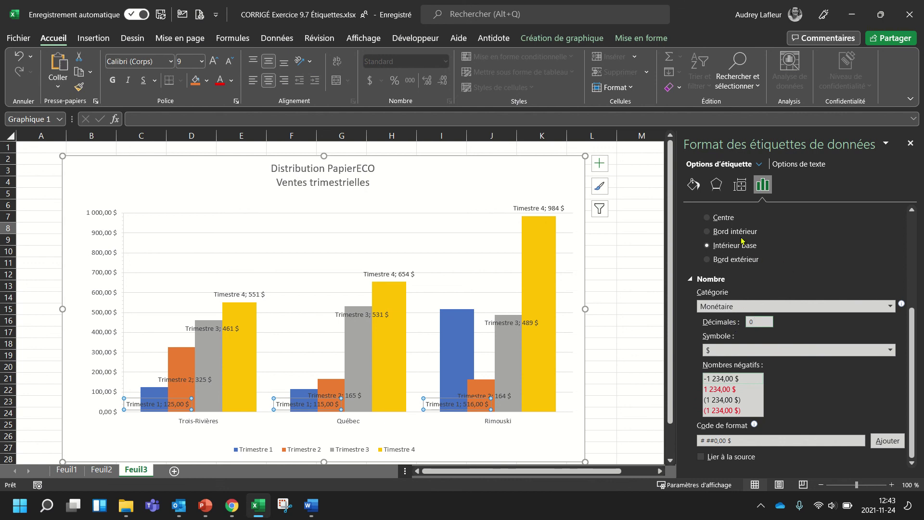
Try a gradient fill on the "Trimestre 1" labels and set their fill to Aucun remplissage.
{"action": "left_click", "coordinate": [698, 186]}
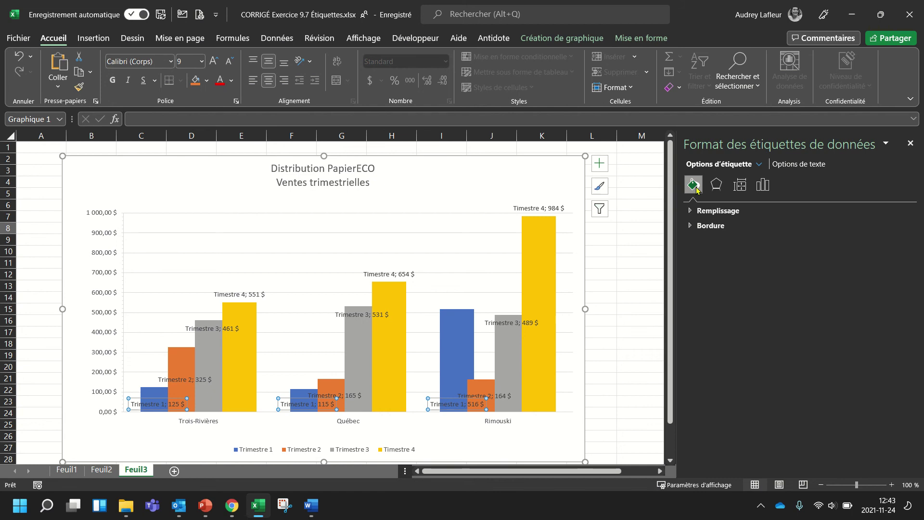
{"action": "left_click", "coordinate": [695, 212]}
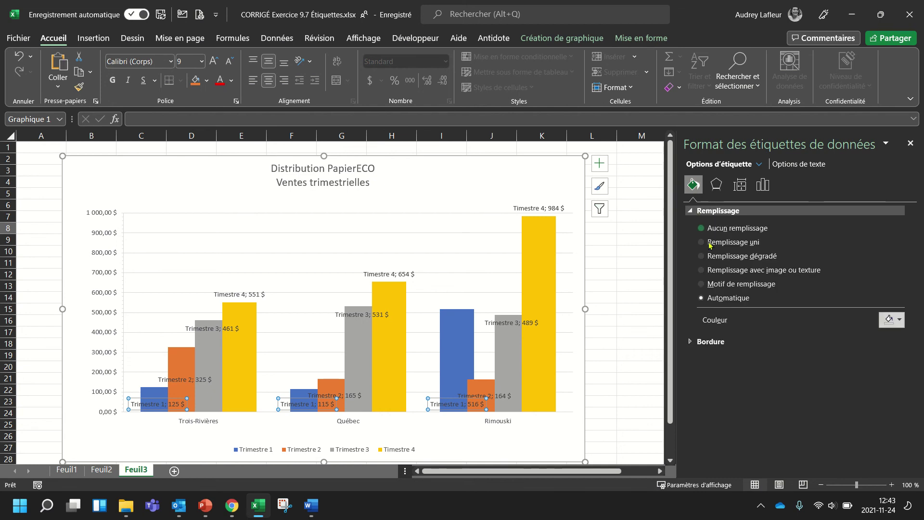
{"action": "left_click", "coordinate": [701, 256]}
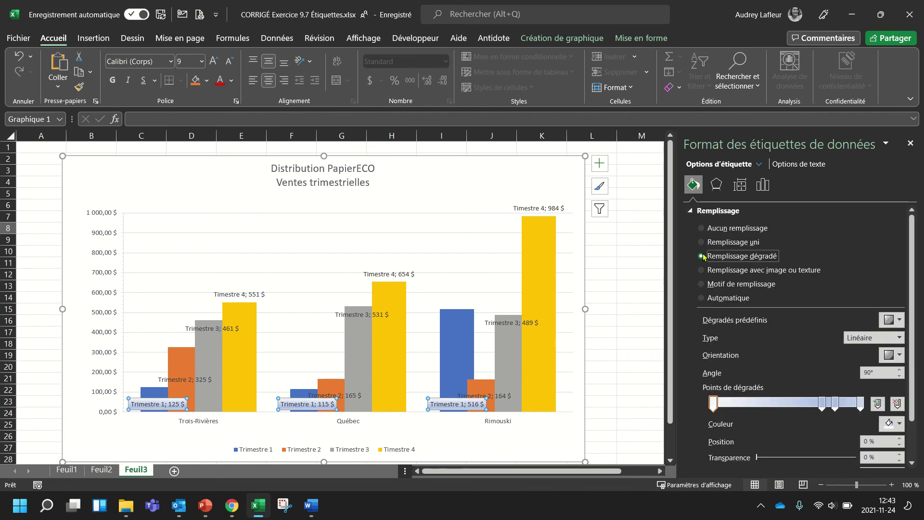
{"action": "left_click", "coordinate": [702, 229]}
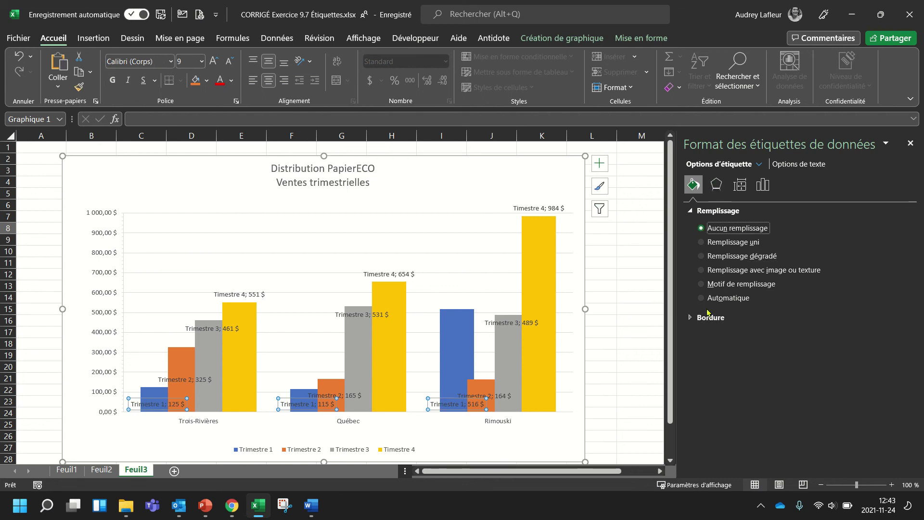
Examine the border, effects and alignment options of the "Trimestre 1" labels.
{"action": "left_click", "coordinate": [688, 320]}
{"action": "left_click", "coordinate": [691, 318]}
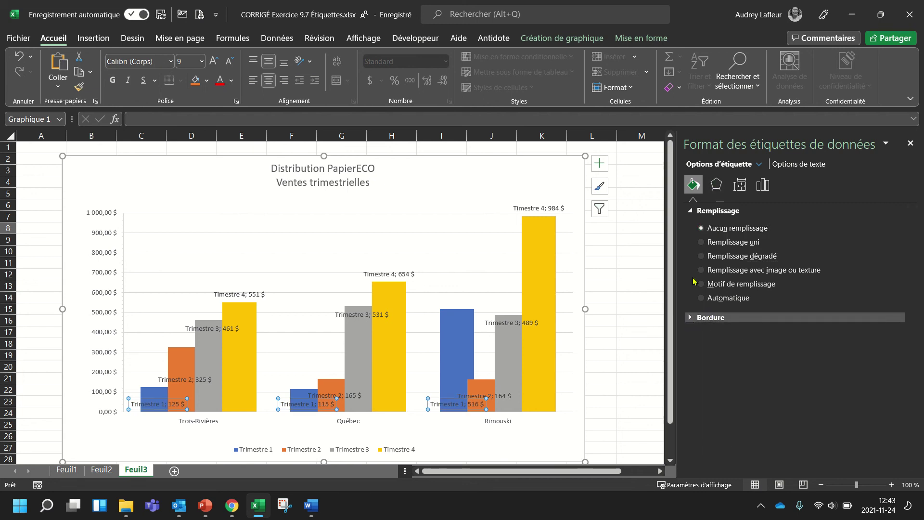
{"action": "left_click", "coordinate": [691, 210]}
{"action": "left_click", "coordinate": [716, 187]}
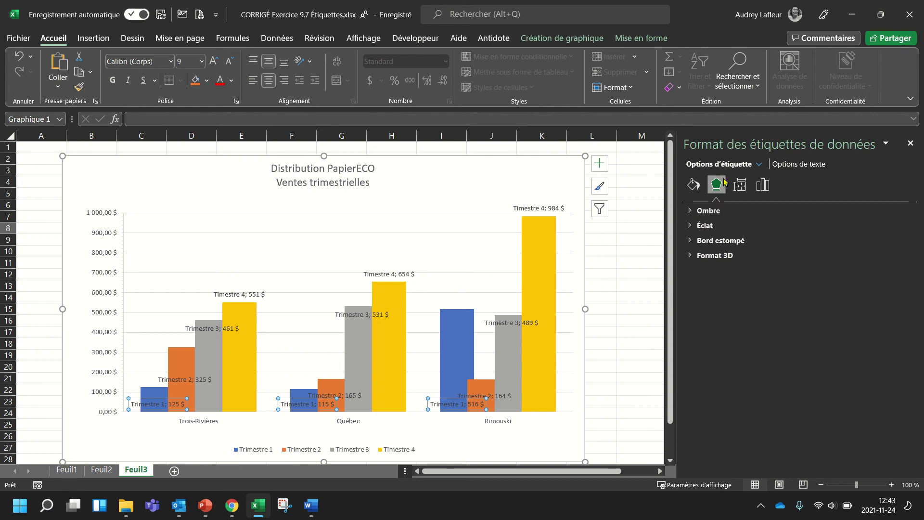
{"action": "left_click", "coordinate": [739, 185]}
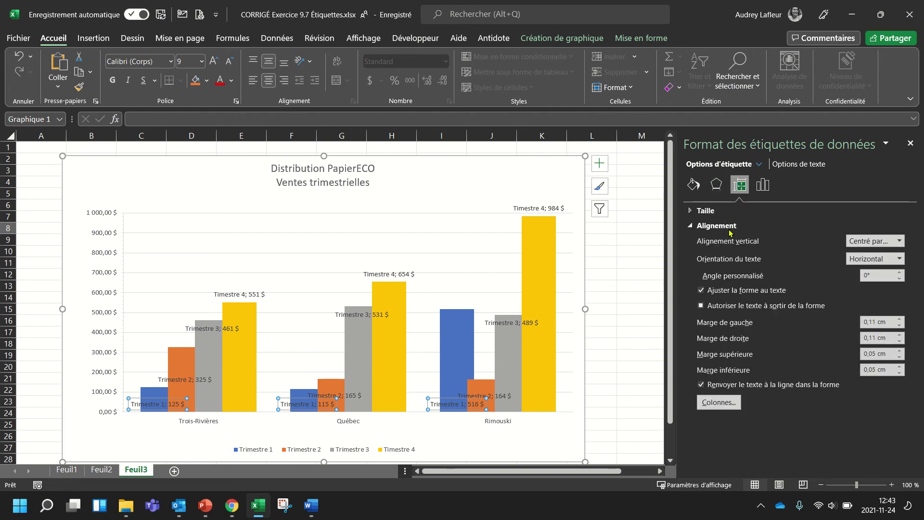